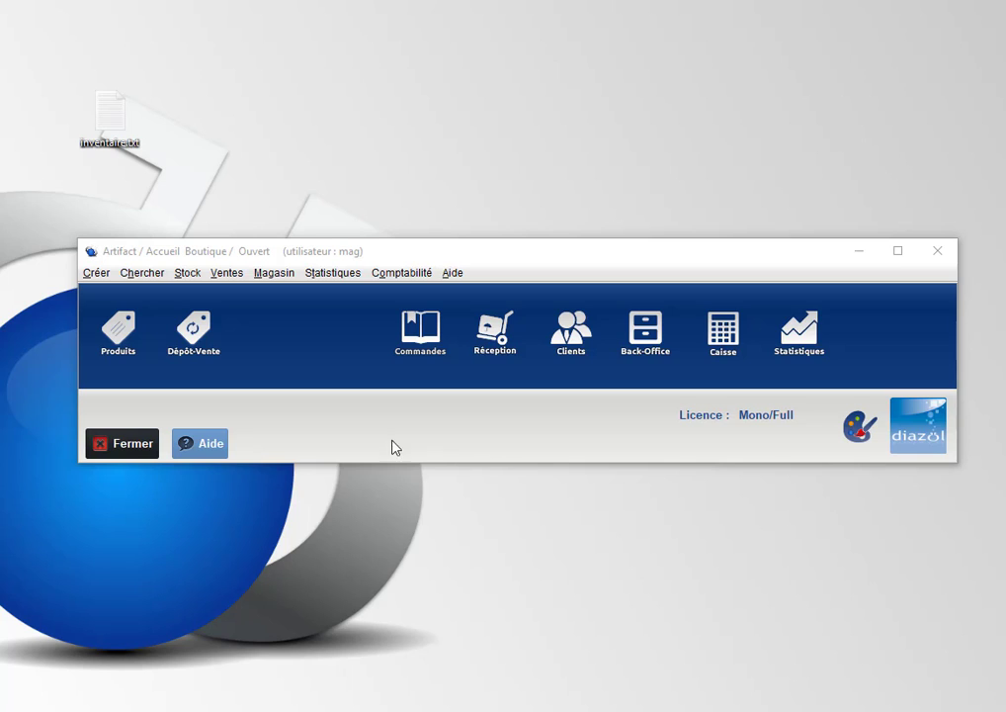
# Create a new stock inventory without backing up the data, and choose PARTIEL as the inventory type
pyautogui.click(188, 273)
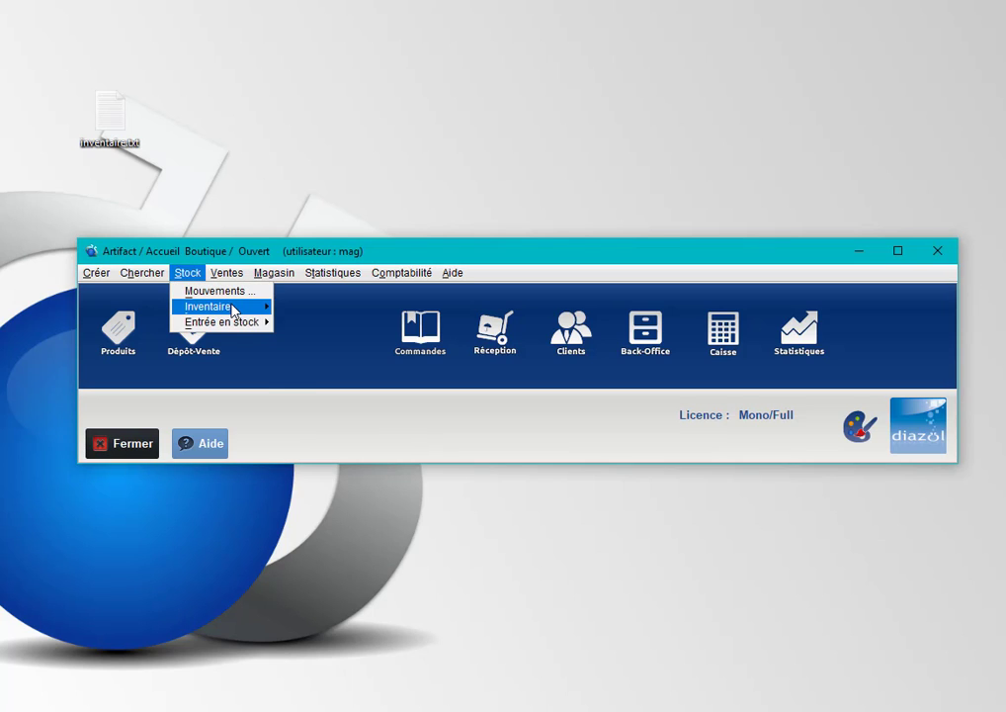
pyautogui.moveTo(237, 307)
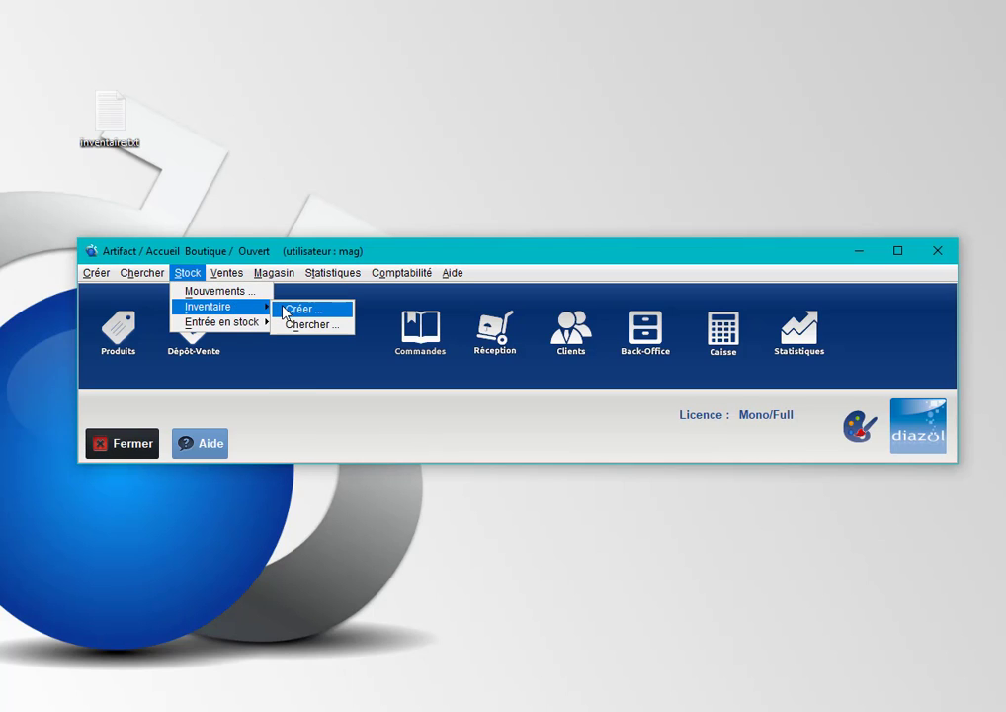
pyautogui.click(296, 309)
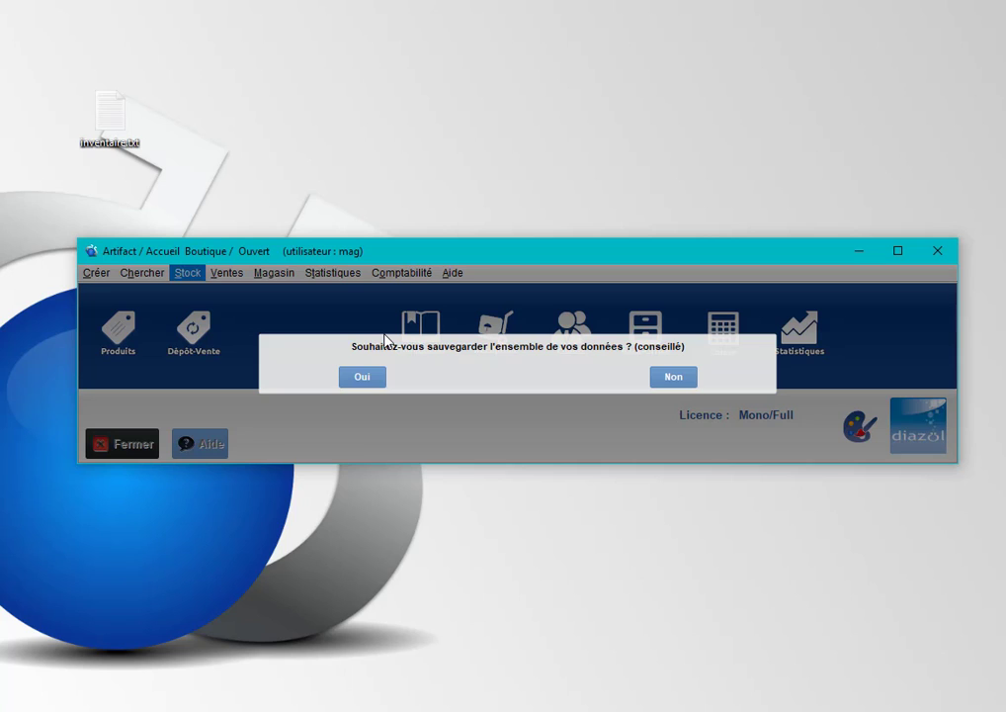
pyautogui.click(664, 375)
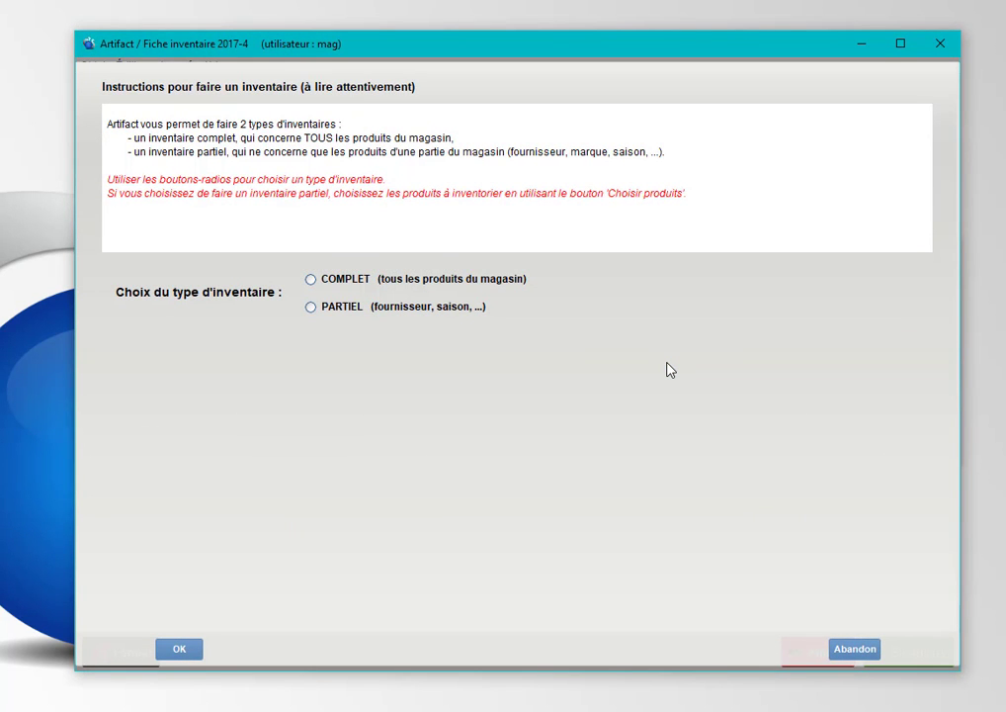
pyautogui.click(342, 310)
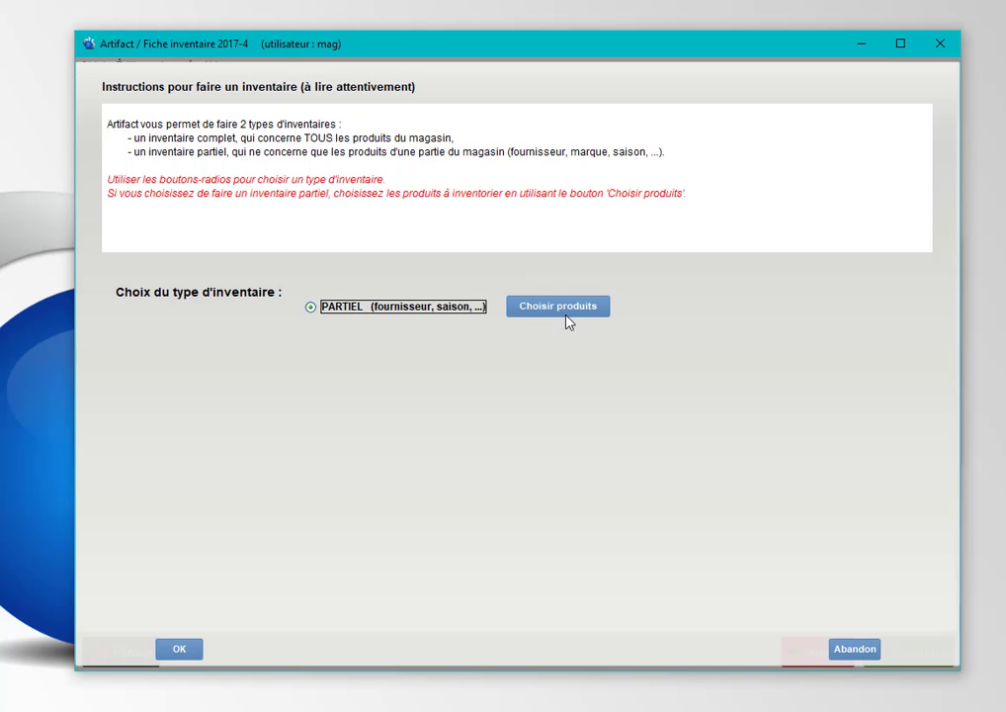
# Add all products of the Chaussures department to the partial inventory and validate the selection
pyautogui.click(570, 314)
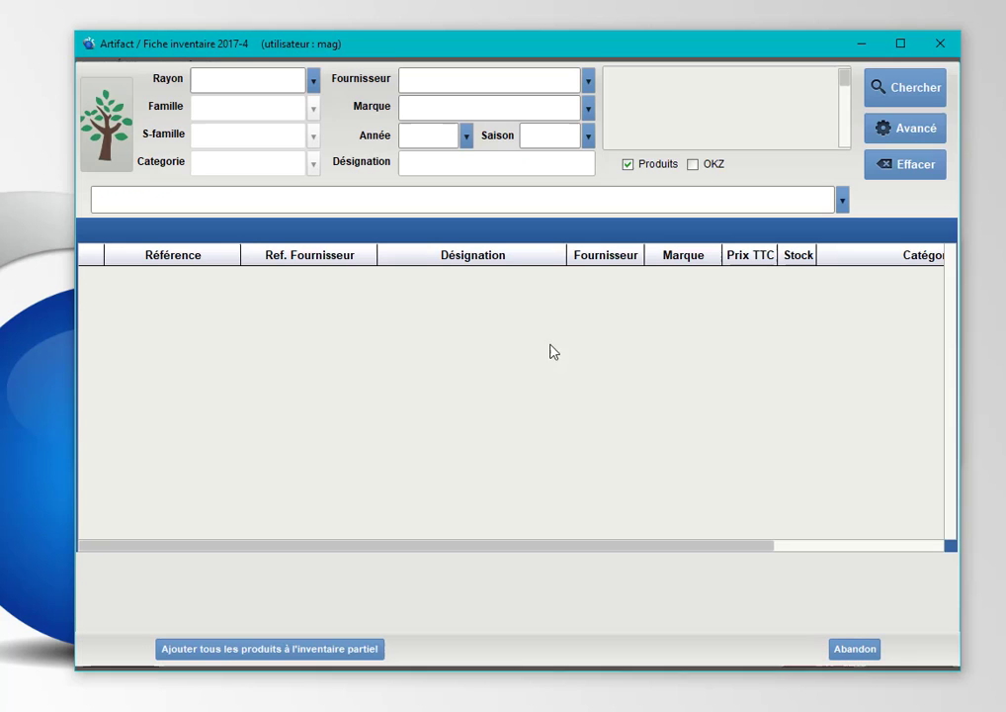
pyautogui.click(198, 145)
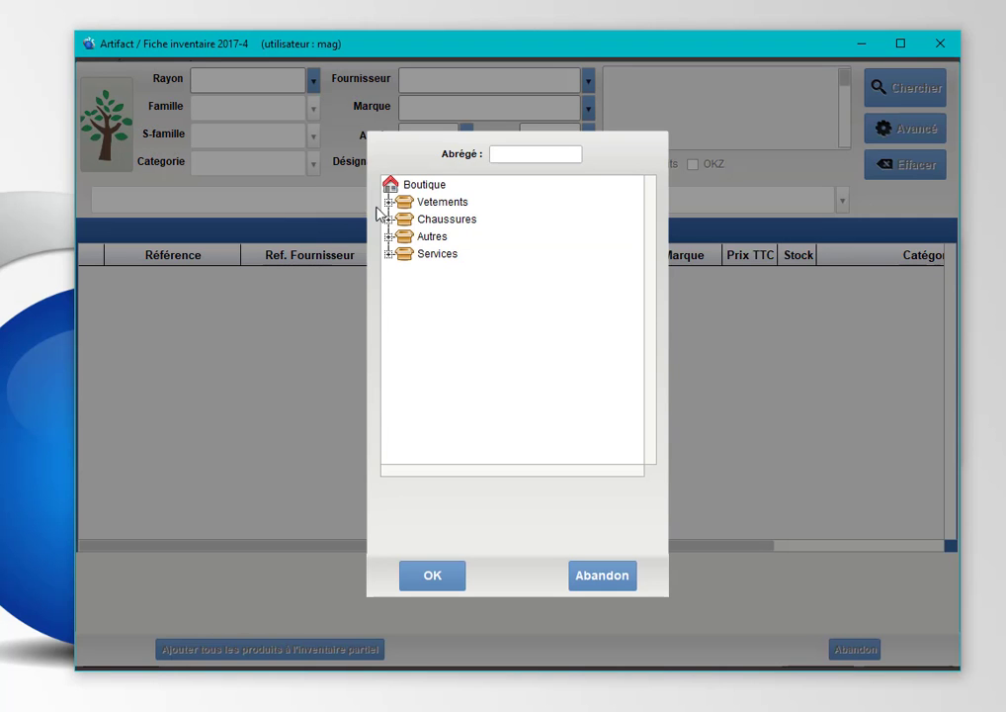
pyautogui.click(425, 219)
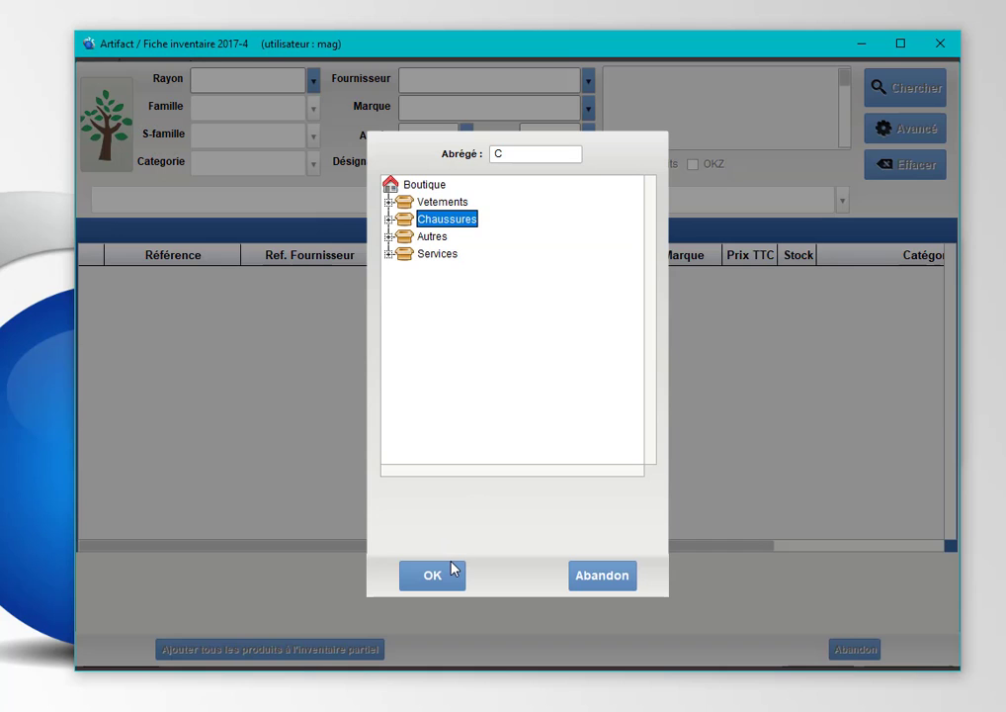
pyautogui.click(451, 571)
pyautogui.click(907, 89)
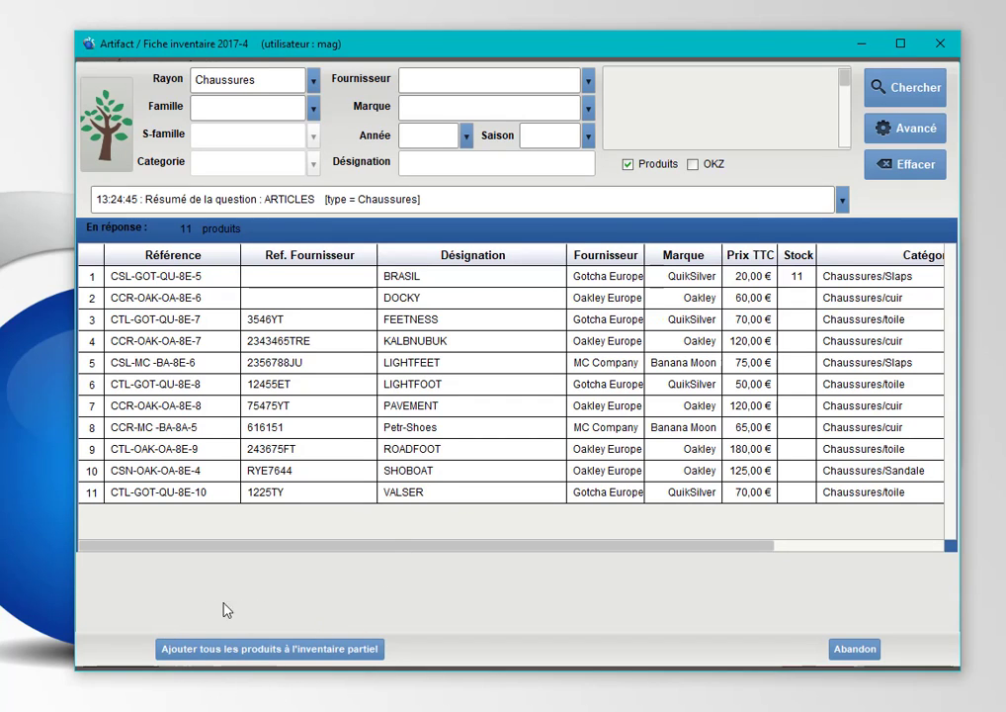
pyautogui.click(239, 656)
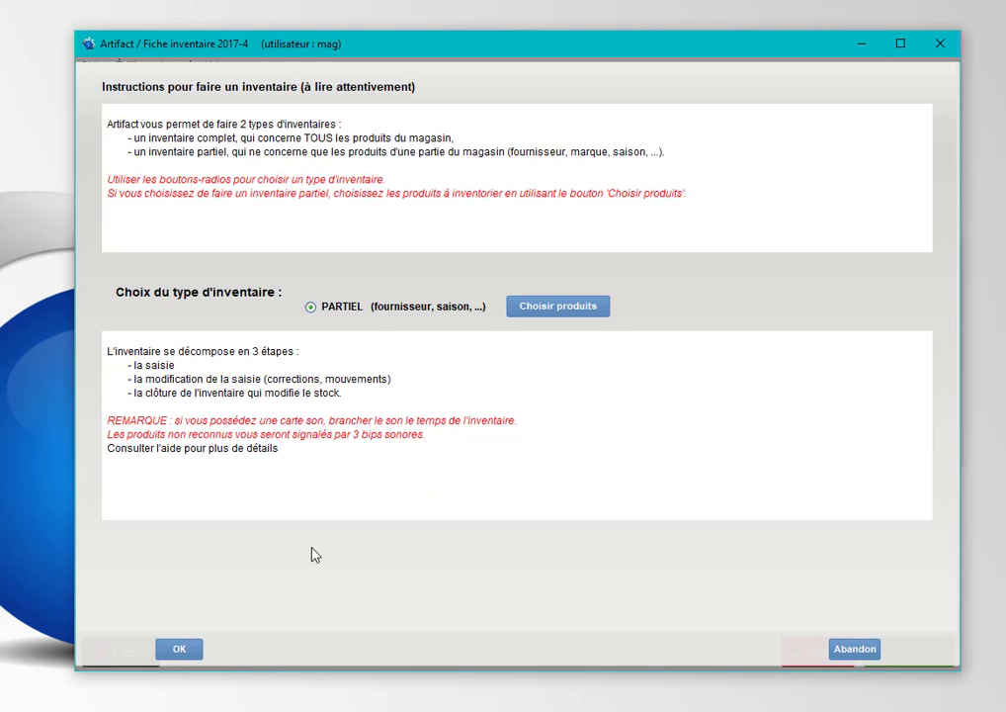
pyautogui.click(174, 649)
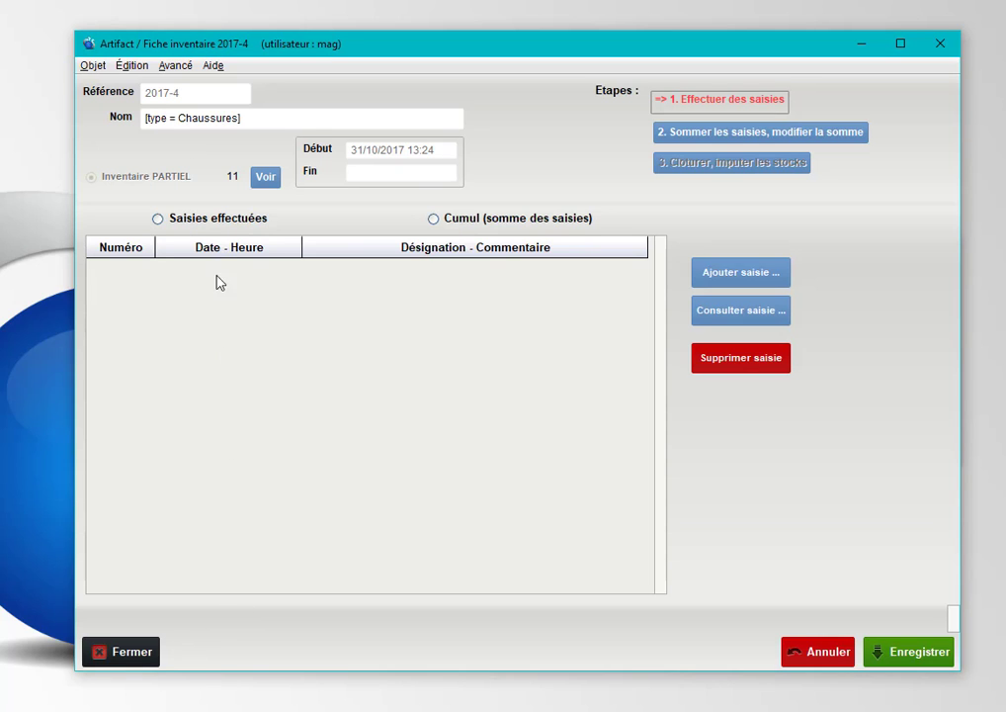
pyautogui.doubleClick(179, 122)
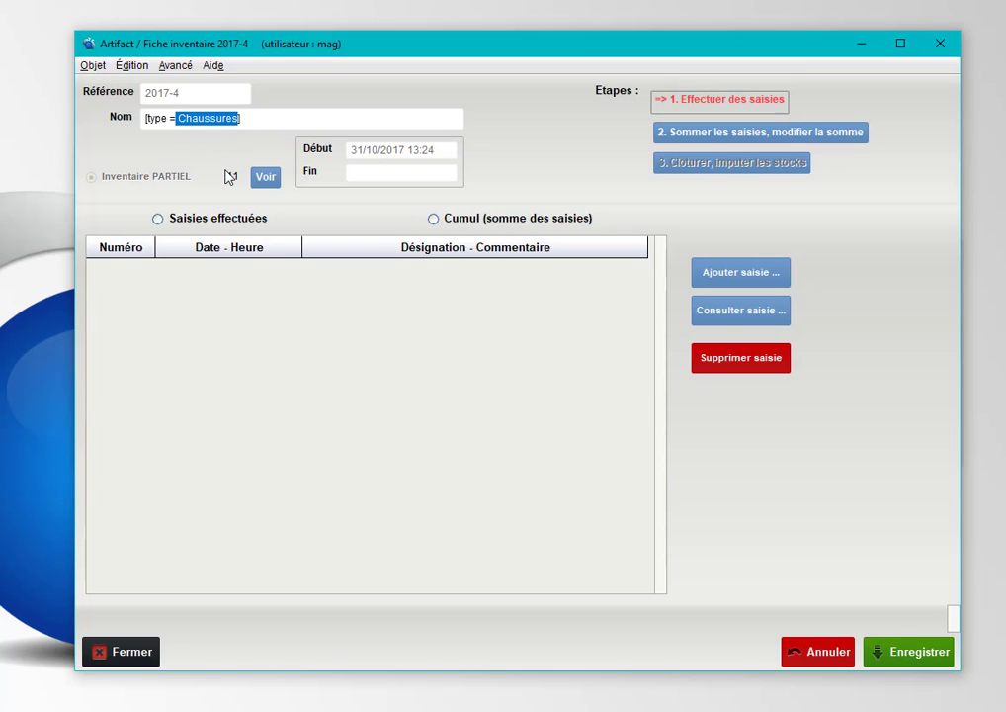
pyautogui.moveTo(229, 176)
pyautogui.mouseDown()
pyautogui.moveTo(237, 178)
pyautogui.moveTo(228, 170)
pyautogui.mouseUp()
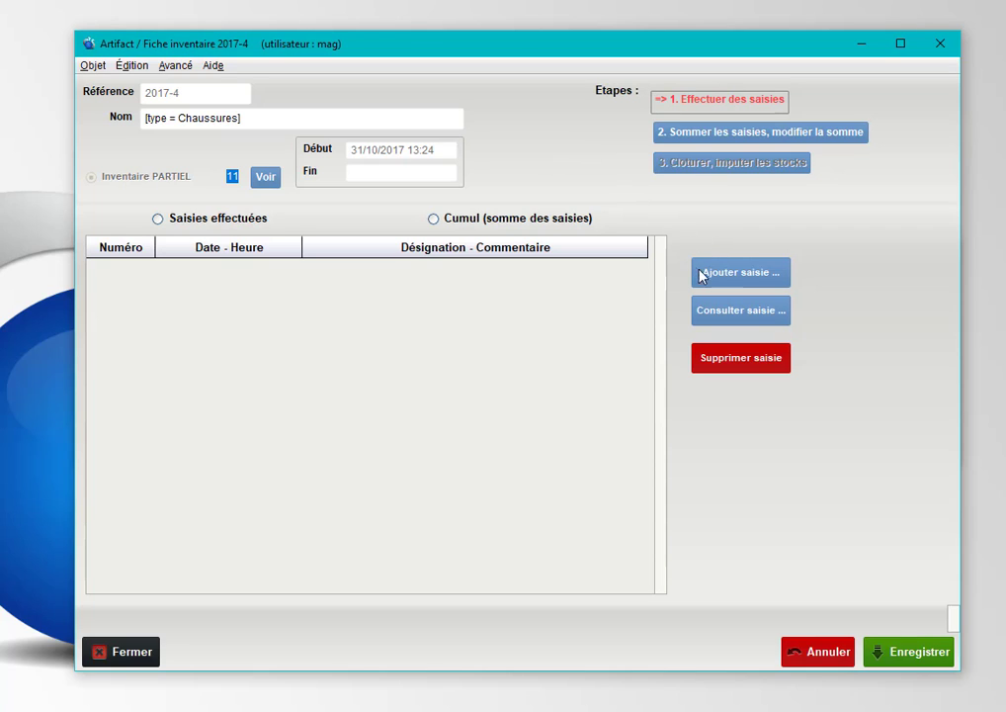
# Add a count entry described as test and put the Chaussures product FEETNESS in Blanc, size 37, into it
pyautogui.click(754, 275)
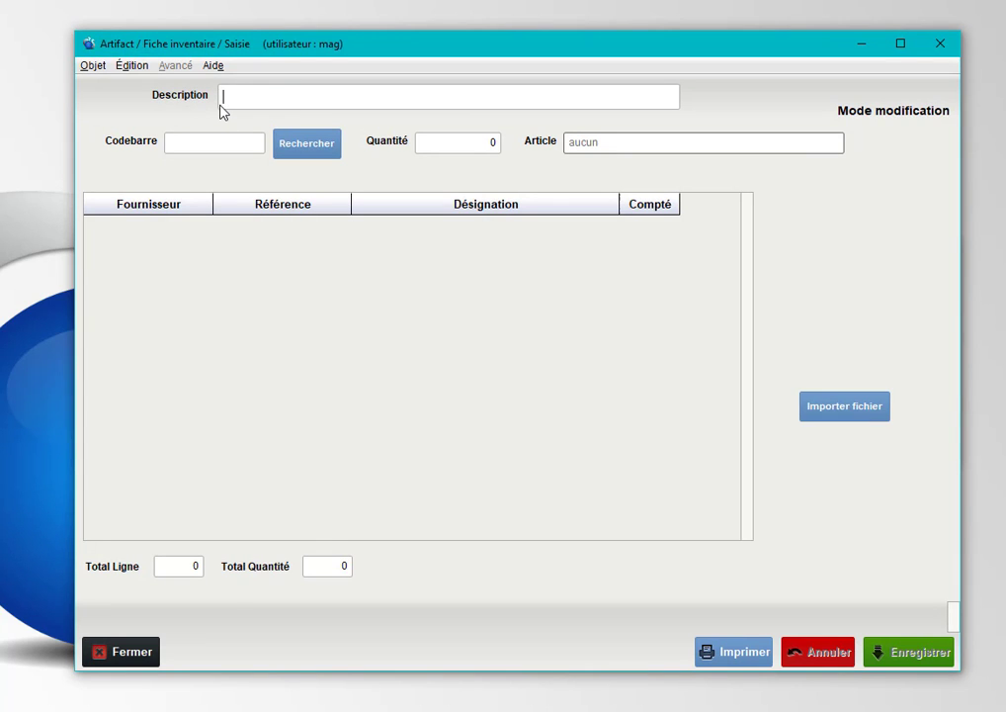
pyautogui.write('test')
pyautogui.click(297, 150)
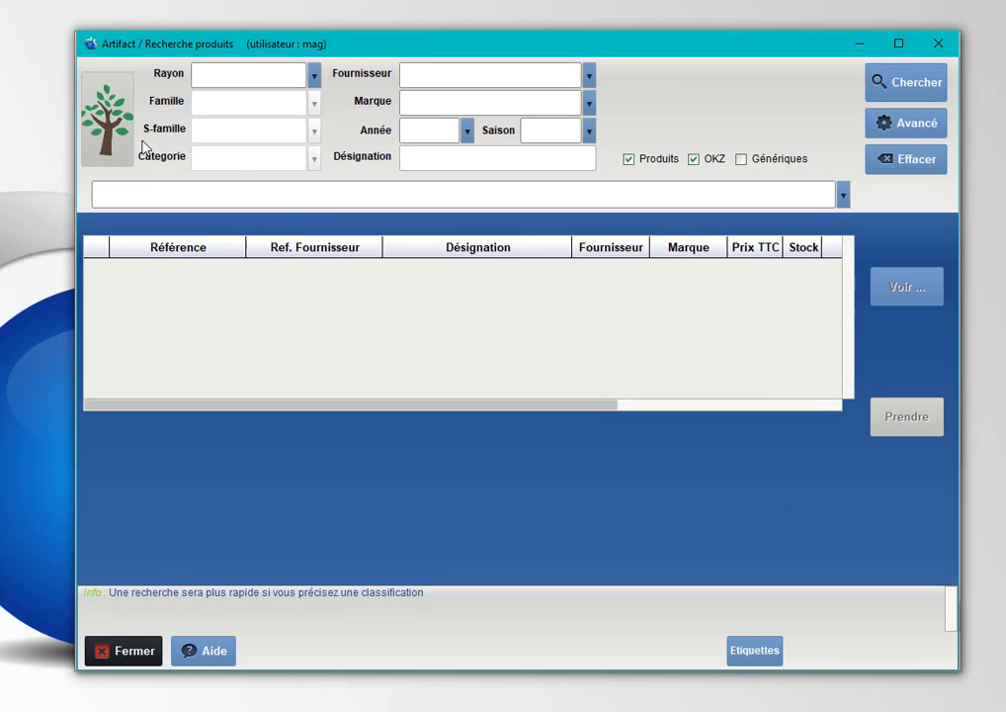
pyautogui.click(107, 119)
pyautogui.click(419, 221)
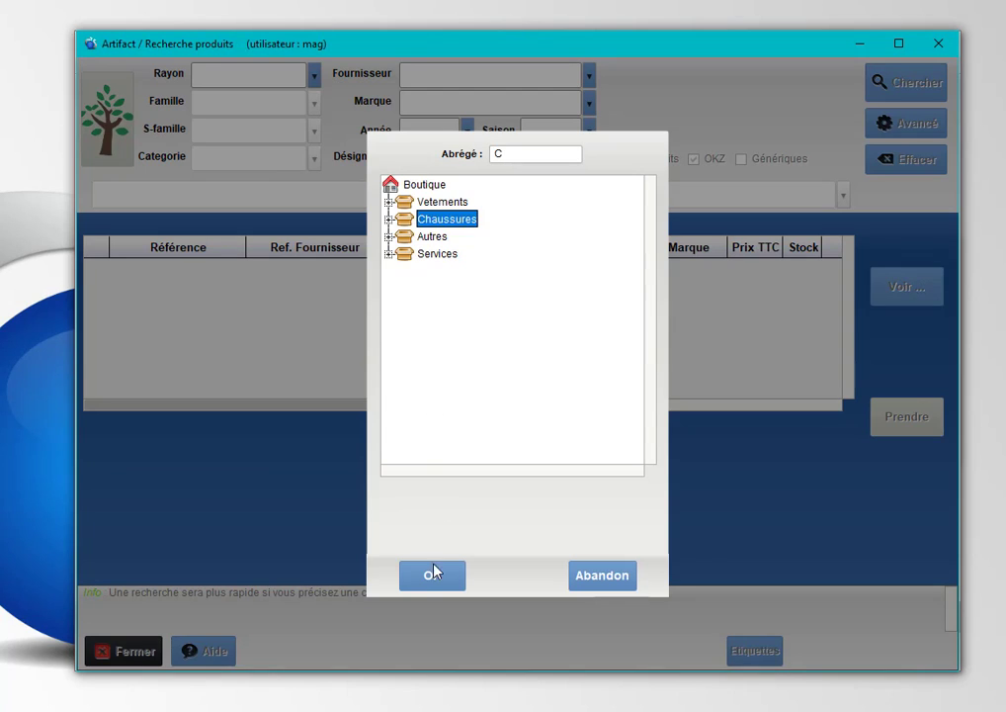
pyautogui.click(432, 574)
pyautogui.click(890, 87)
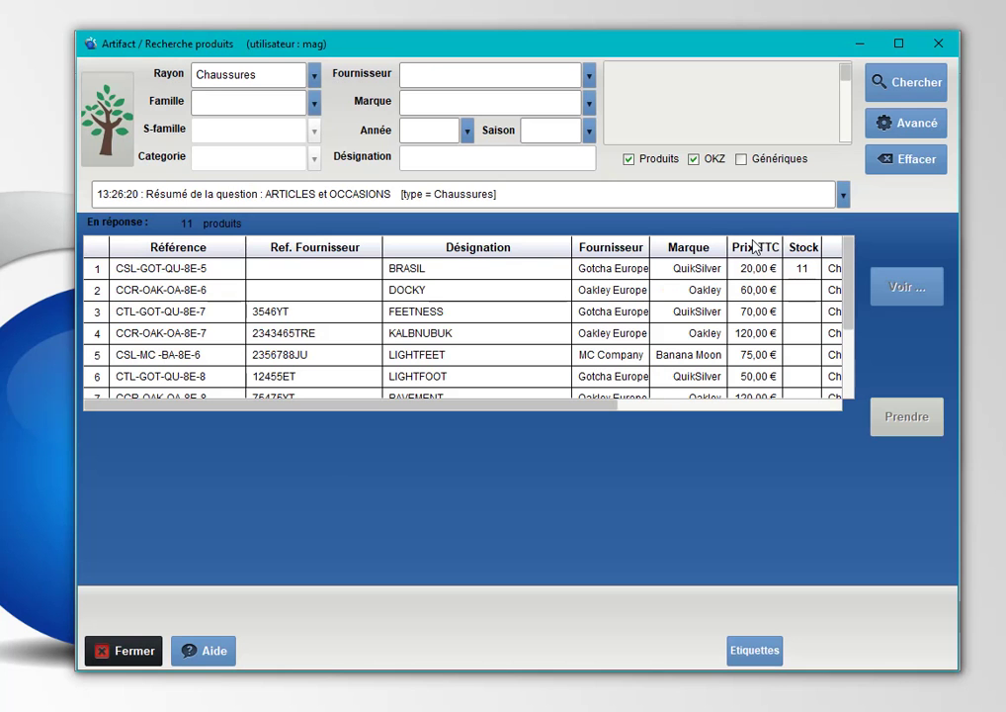
pyautogui.click(378, 312)
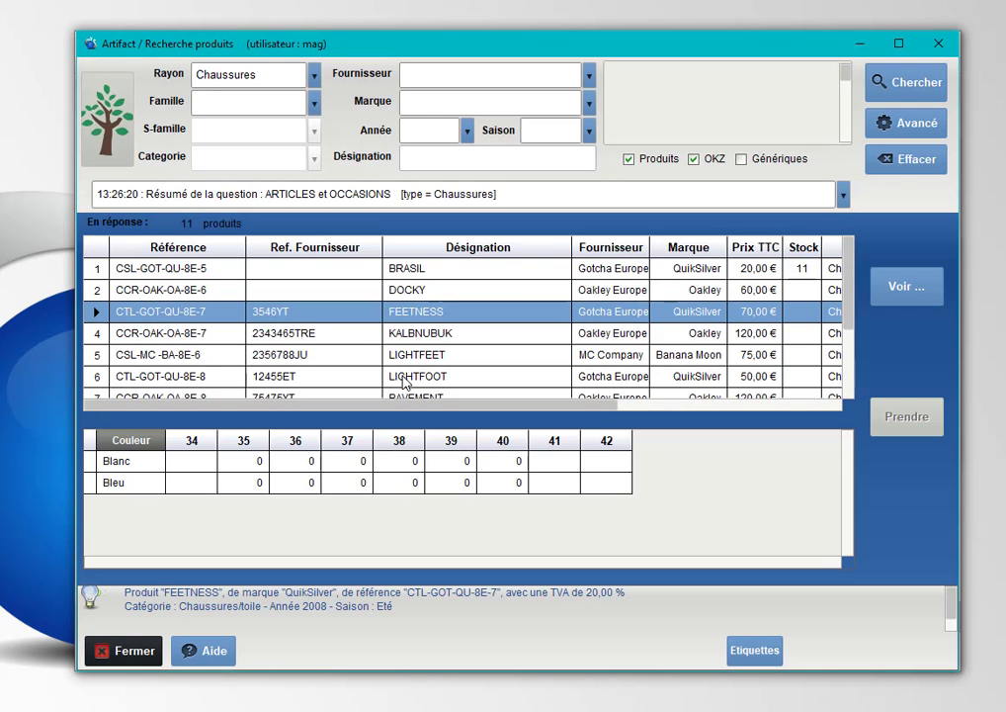
pyautogui.click(351, 460)
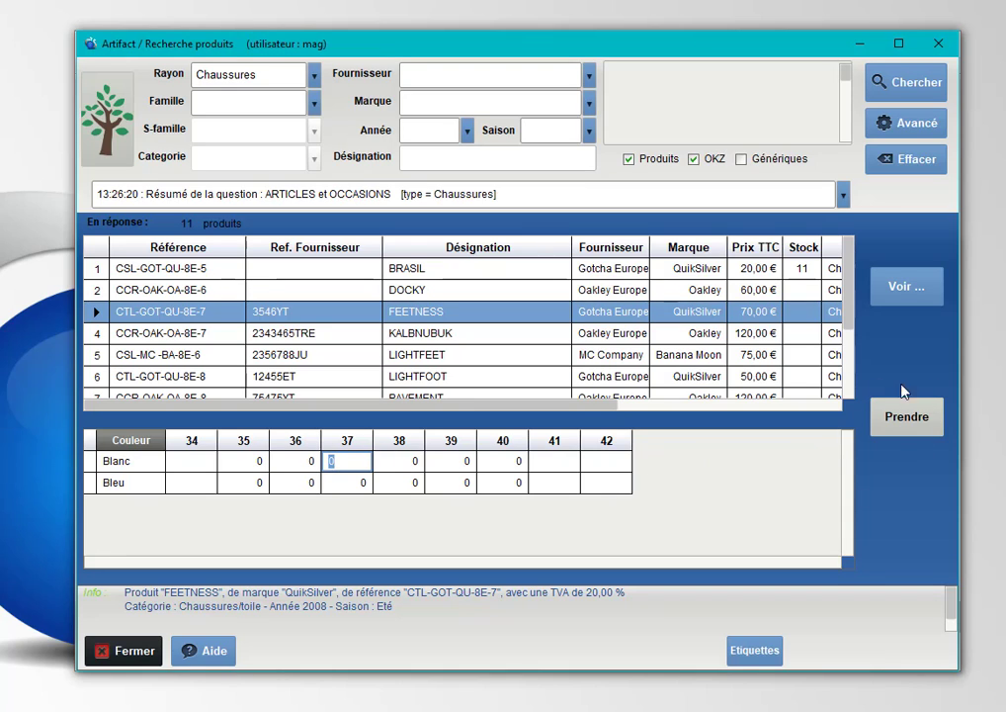
pyautogui.click(897, 435)
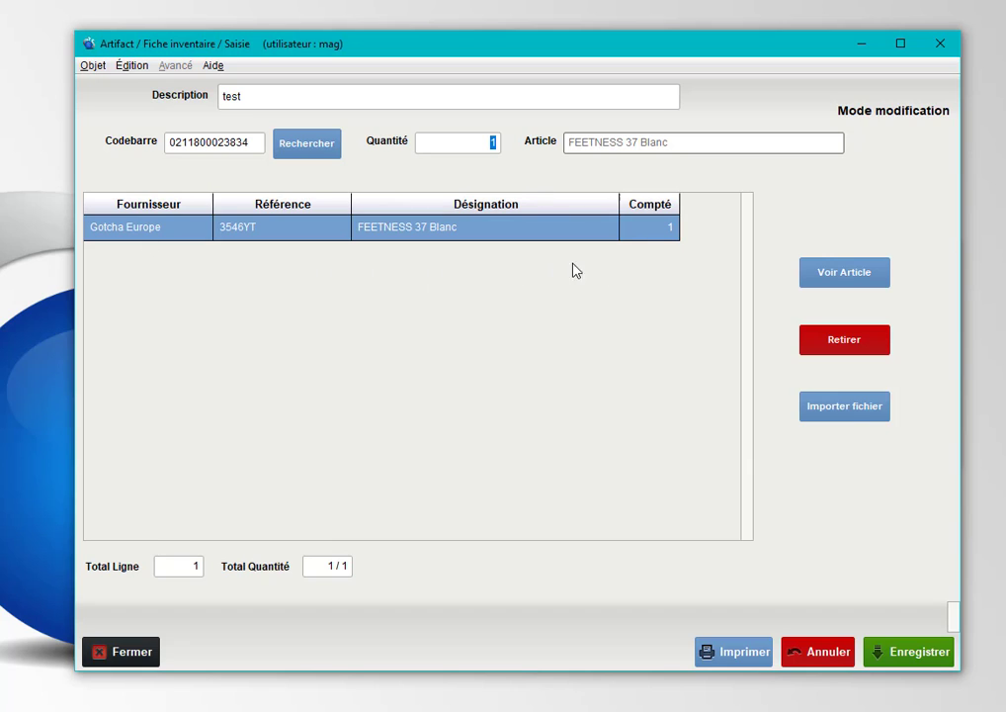
# Set the counted quantity of FEETNESS 37 Blanc to 4
pyautogui.doubleClick(661, 229)
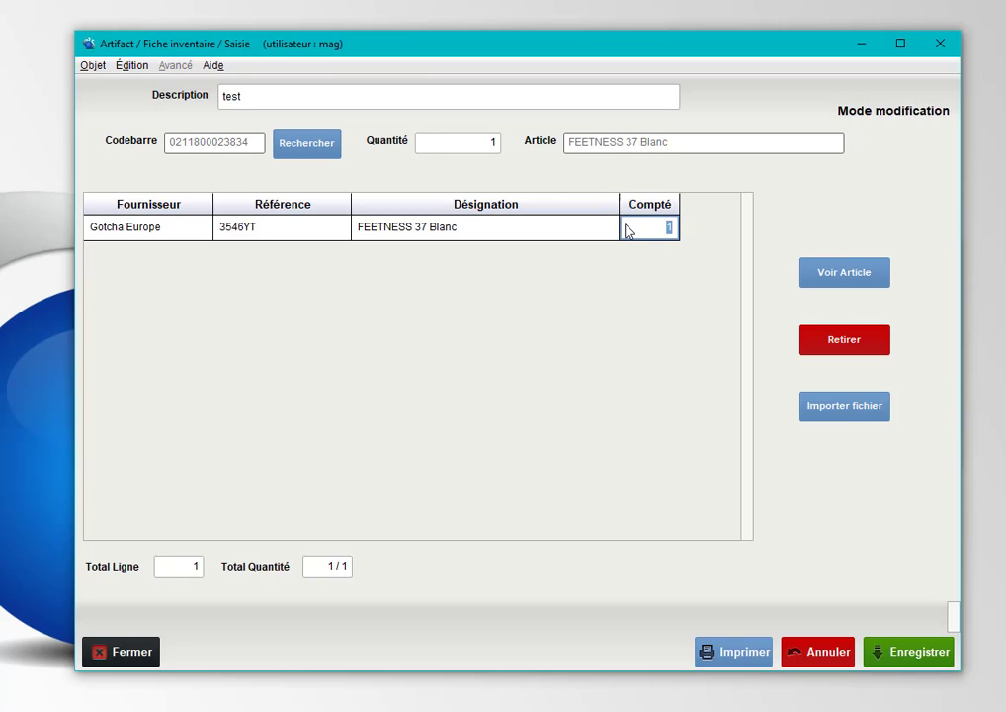
pyautogui.write('4')
pyautogui.click(566, 229)
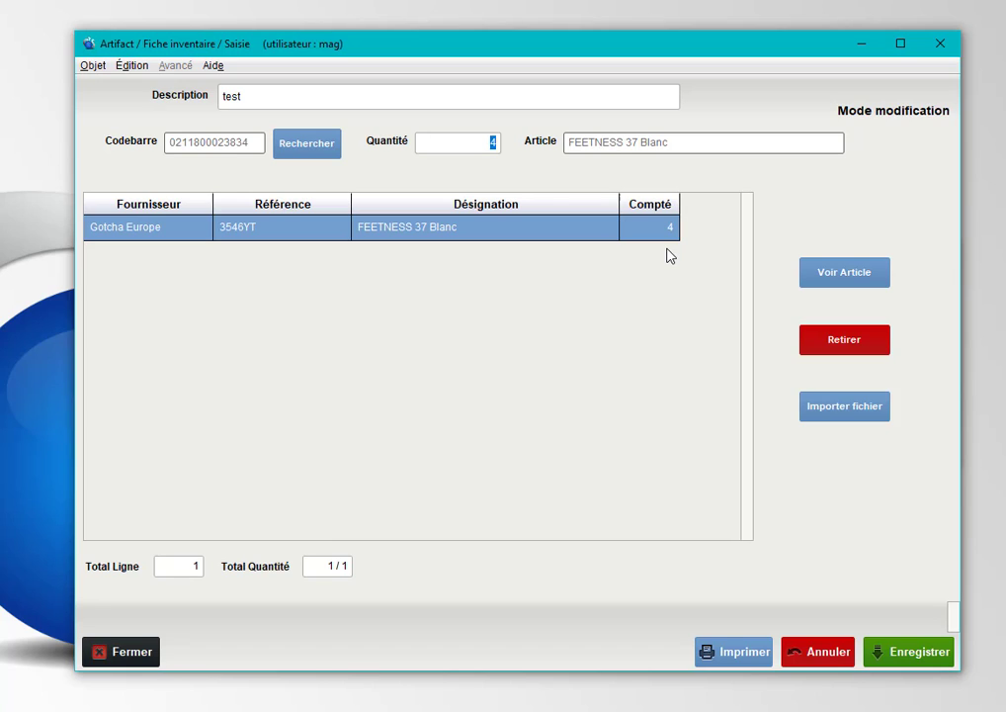
# Move the windows aside, open inventaire.txt from the desktop in Notepad and examine its barcode and quantity line format
pyautogui.moveTo(562, 55); pyautogui.dragTo(605, 128)
pyautogui.click(813, 52)
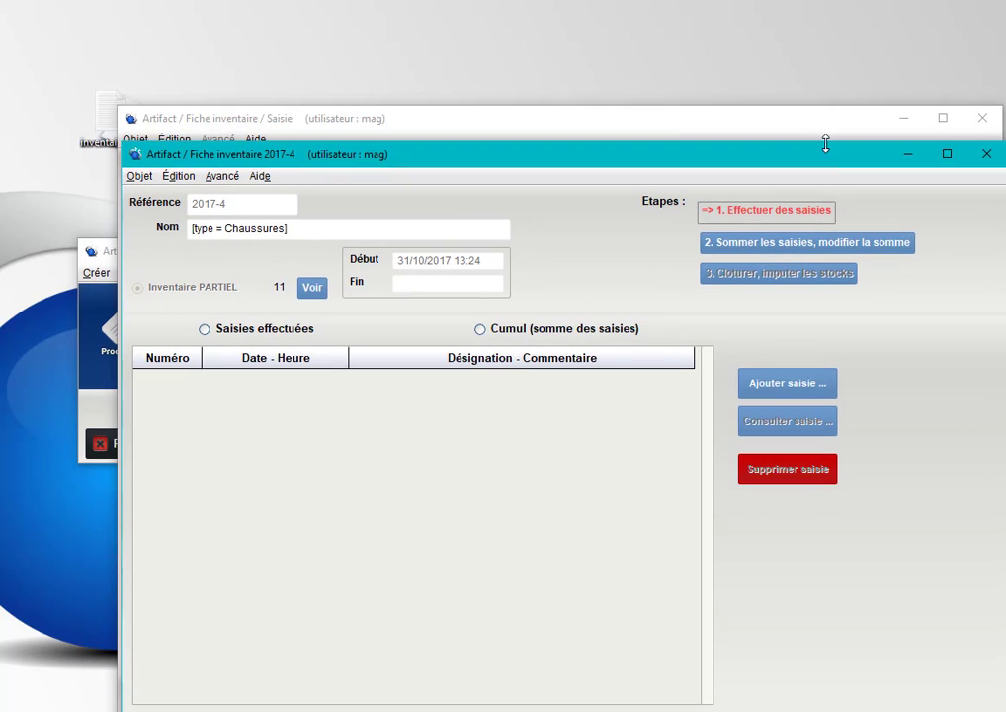
pyautogui.click(99, 120)
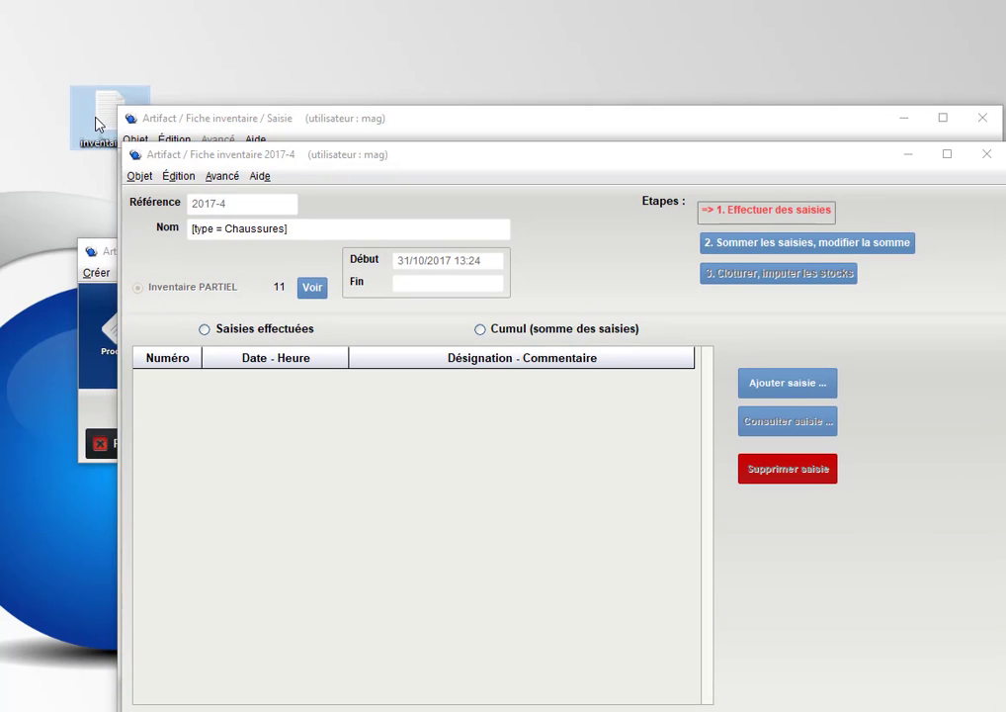
pyautogui.doubleClick(99, 121)
pyautogui.moveTo(292, 131); pyautogui.dragTo(400, 121)
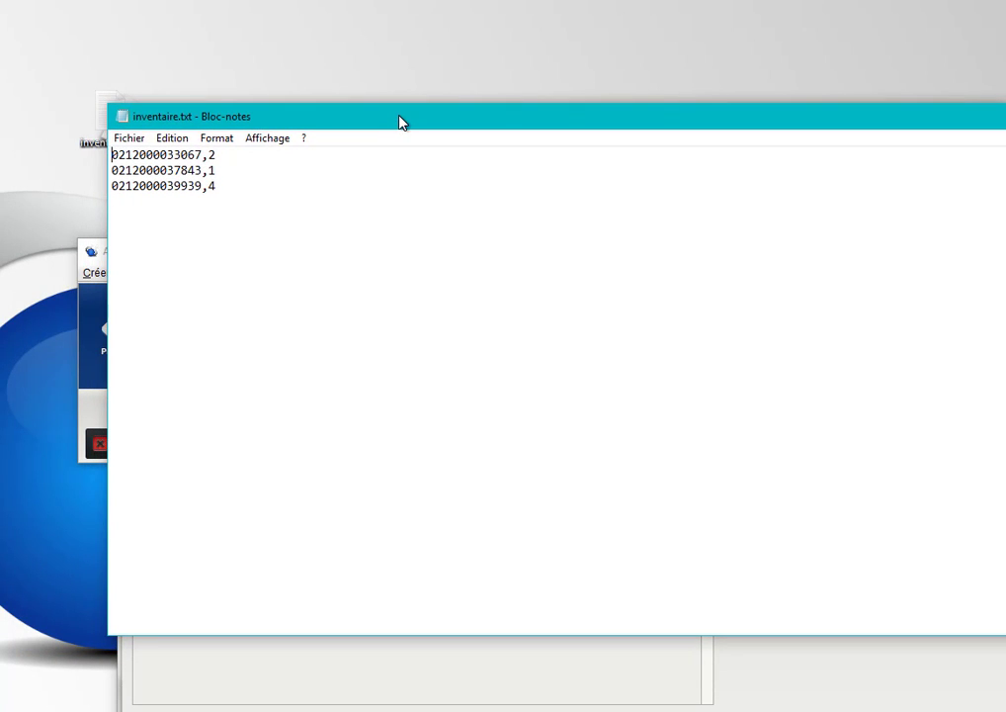
pyautogui.moveTo(202, 155); pyautogui.dragTo(127, 145)
pyautogui.click(215, 157)
pyautogui.moveTo(215, 155); pyautogui.dragTo(111, 155)
pyautogui.moveTo(591, 117); pyautogui.dragTo(314, 106)
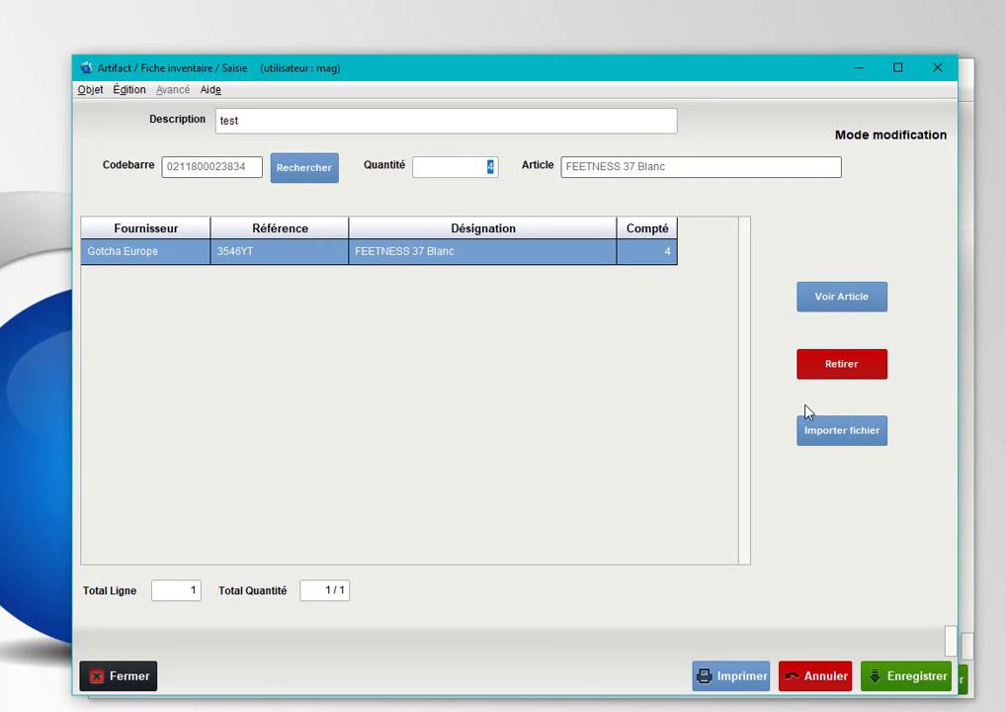
# Import inventaire.txt from the Bureau folder into the count entry, and save and close the entry
pyautogui.click(843, 439)
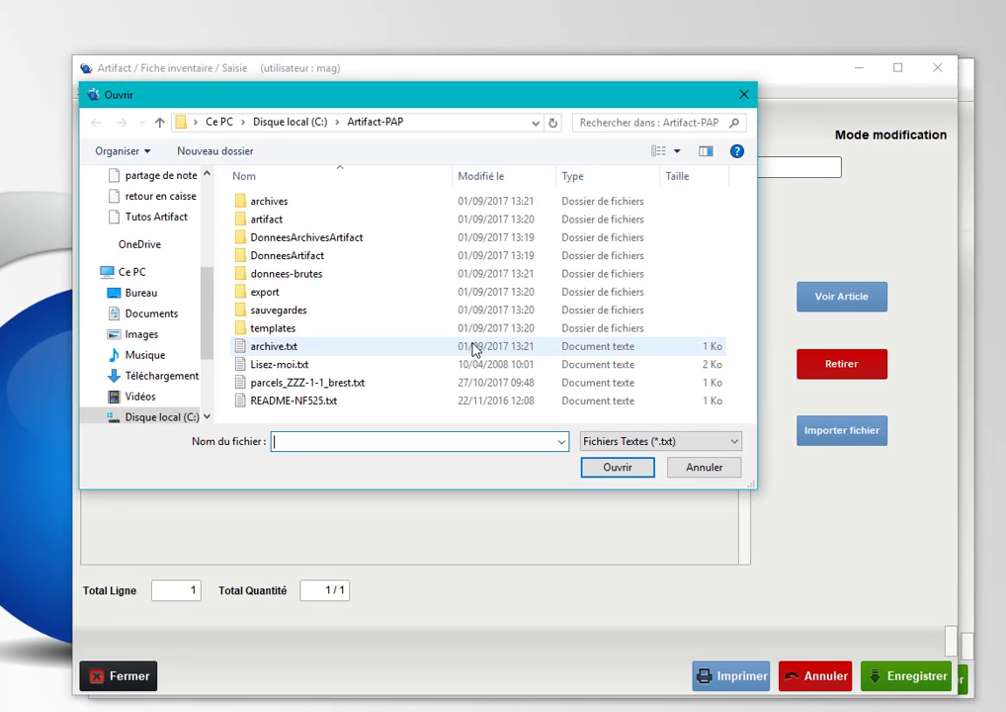
pyautogui.click(139, 294)
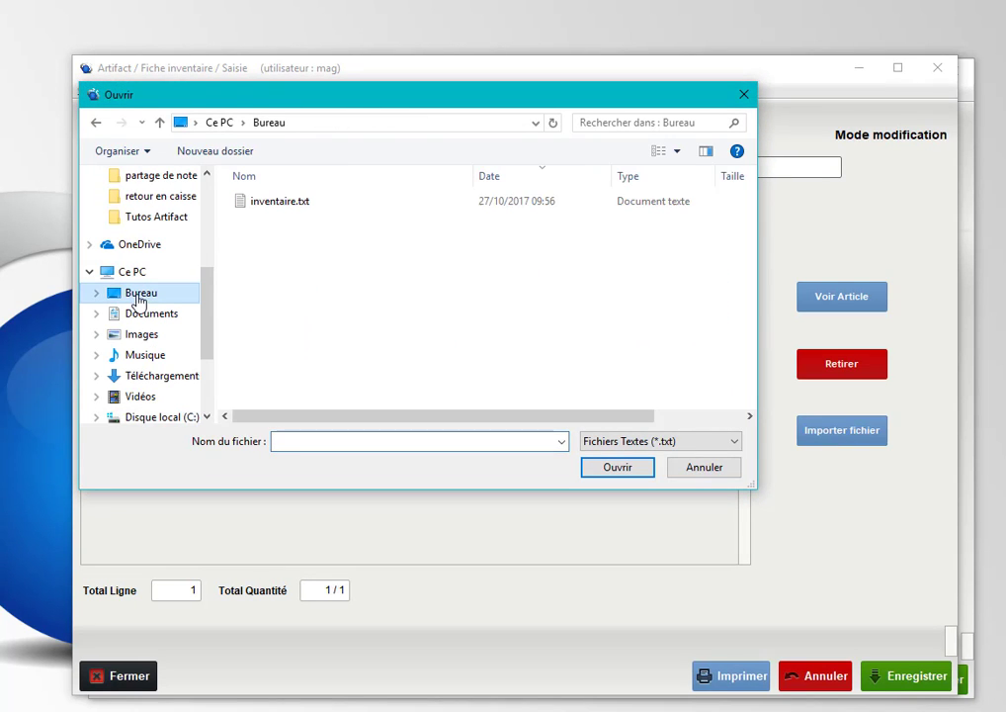
pyautogui.click(287, 215)
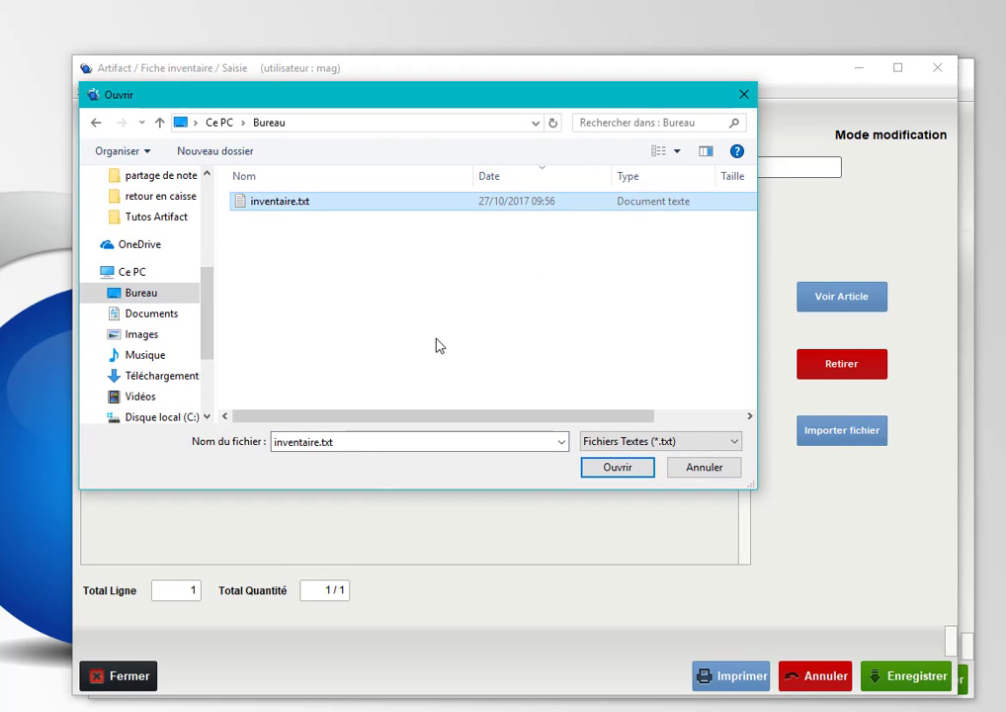
pyautogui.click(615, 468)
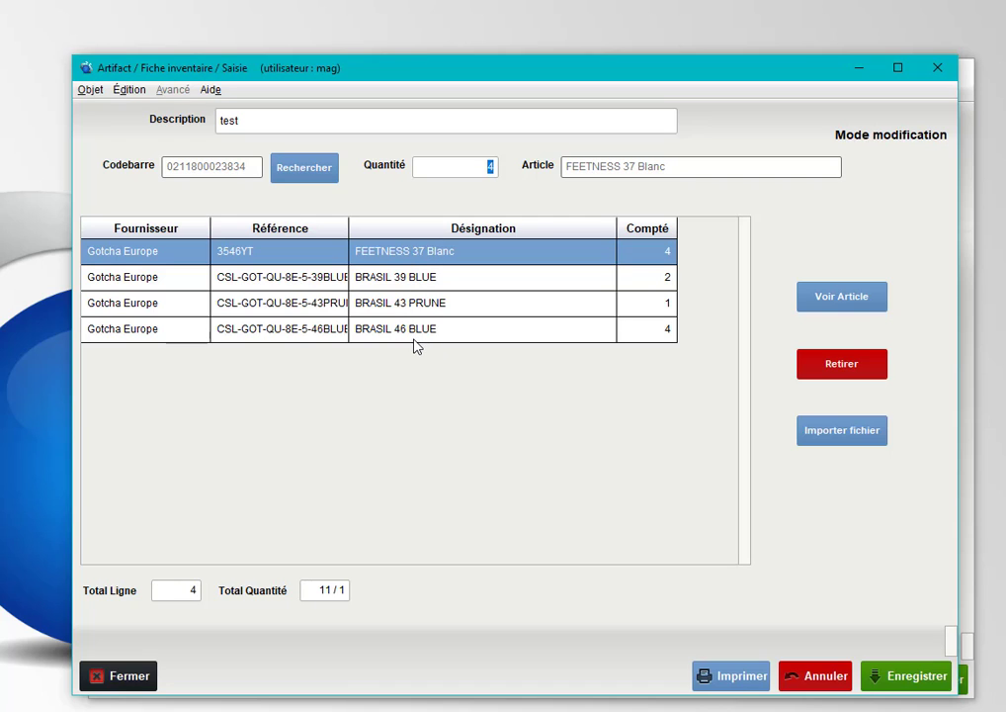
pyautogui.click(921, 680)
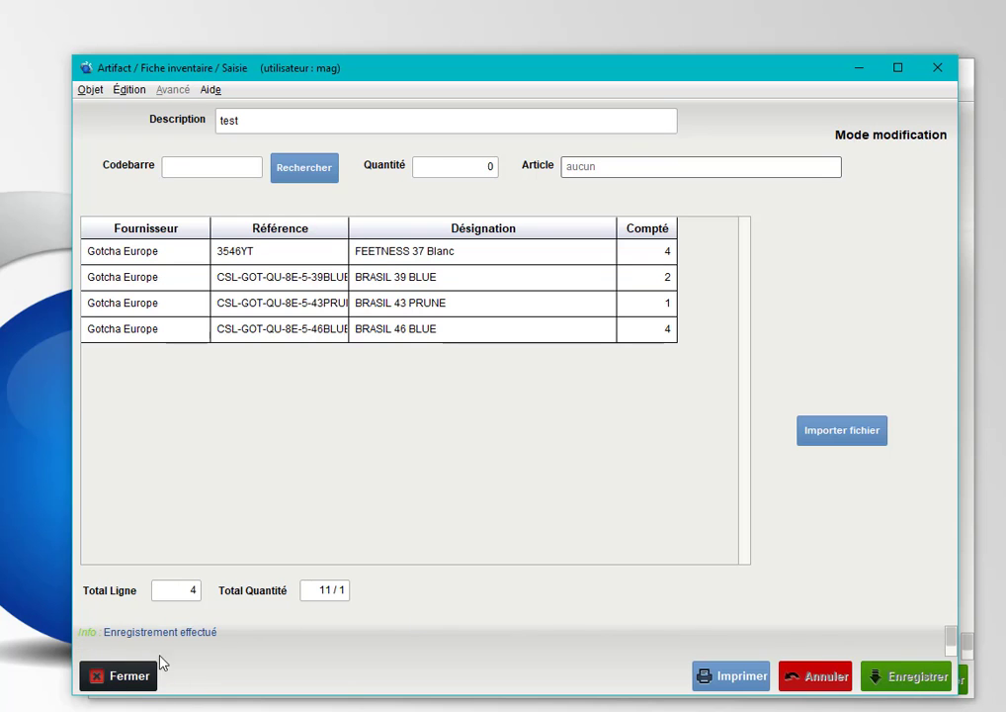
pyautogui.click(106, 676)
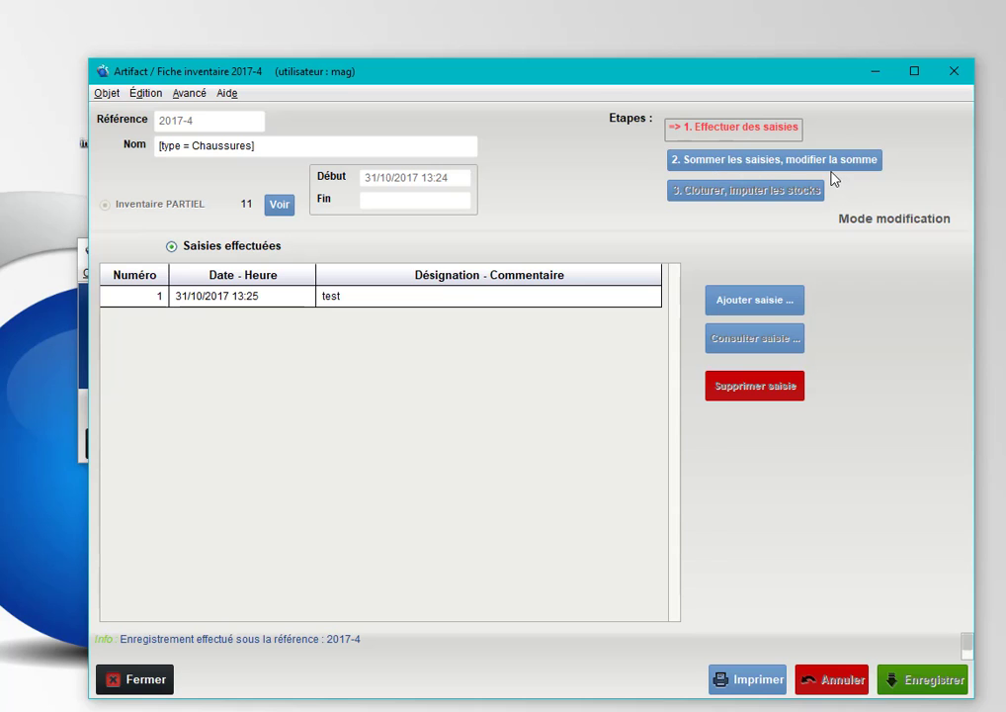
# Advance the inventory to the stage 'Sommer les saisies, modifier la somme' and select the line summing all entries
pyautogui.click(757, 164)
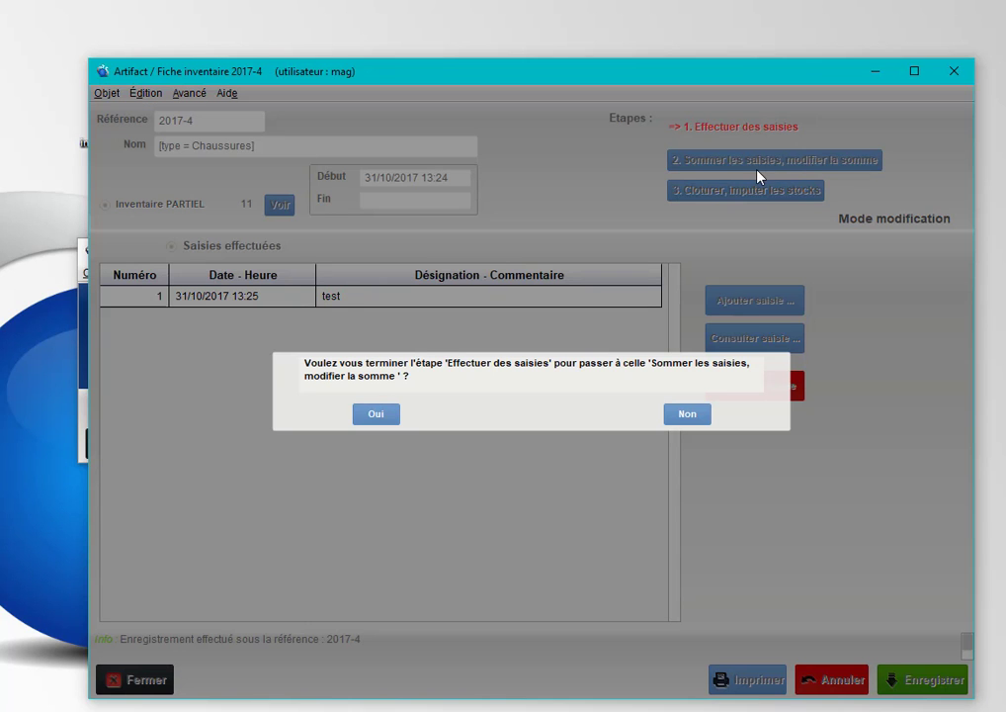
pyautogui.click(381, 415)
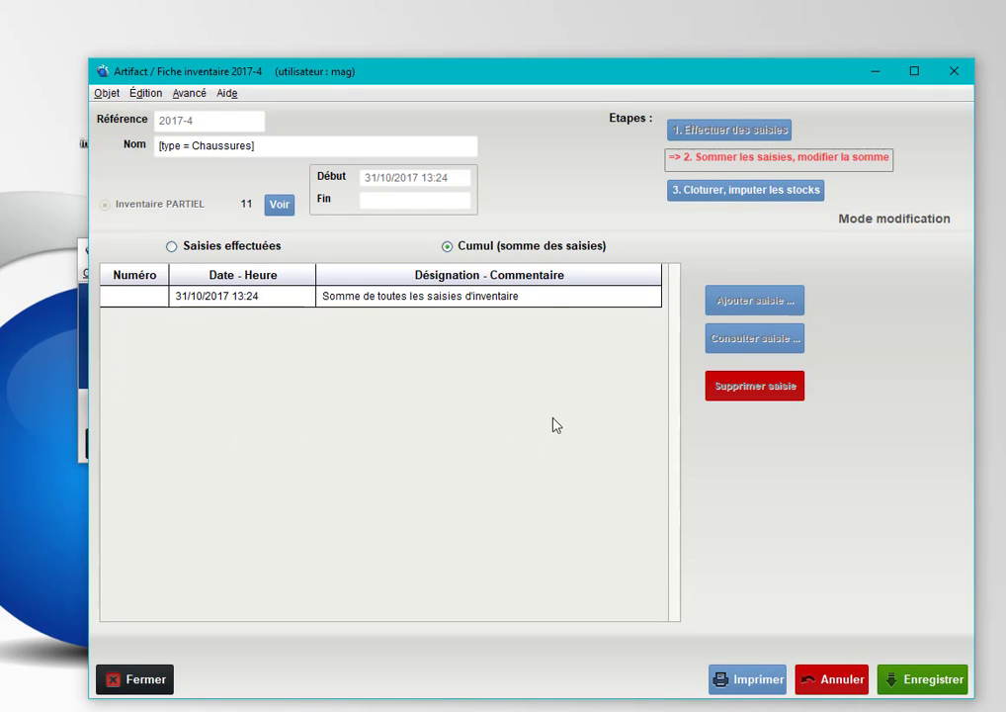
pyautogui.click(221, 297)
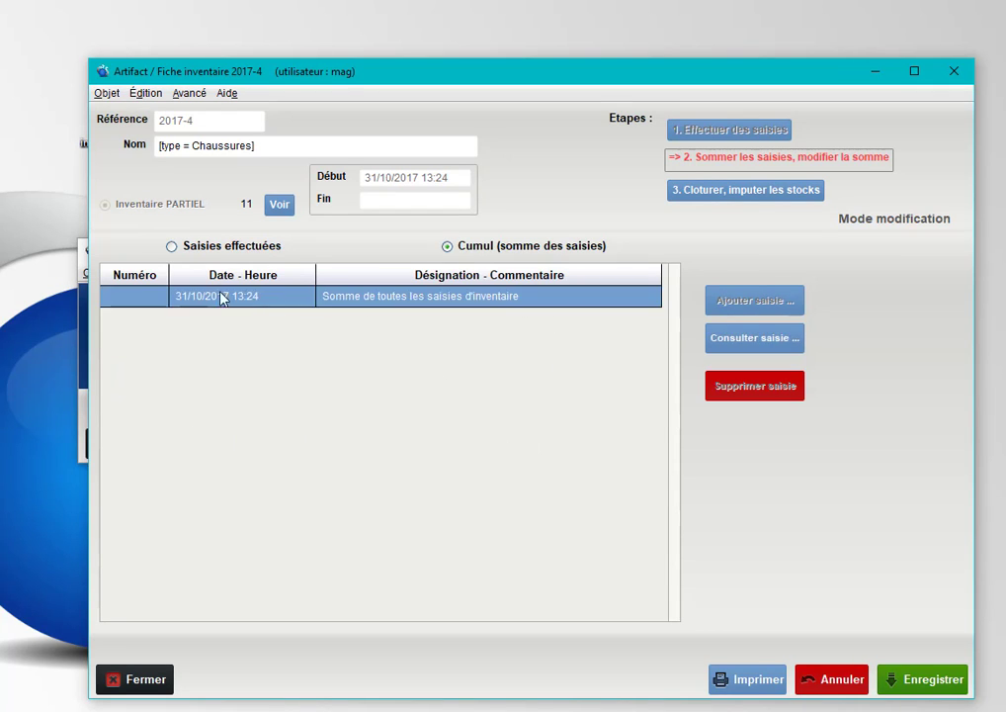
# Open the summed entry for modification and set the counted quantities of BRASIL 39 PRUNE to 4 and BRASIL 40 BLUE to 3
pyautogui.click(743, 350)
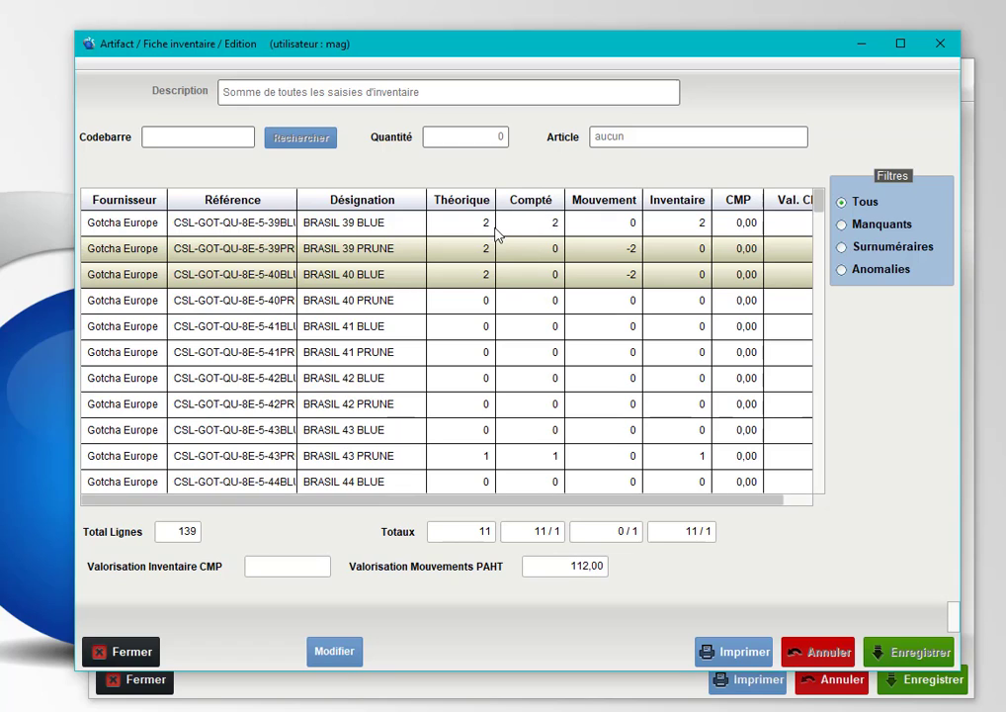
pyautogui.click(351, 657)
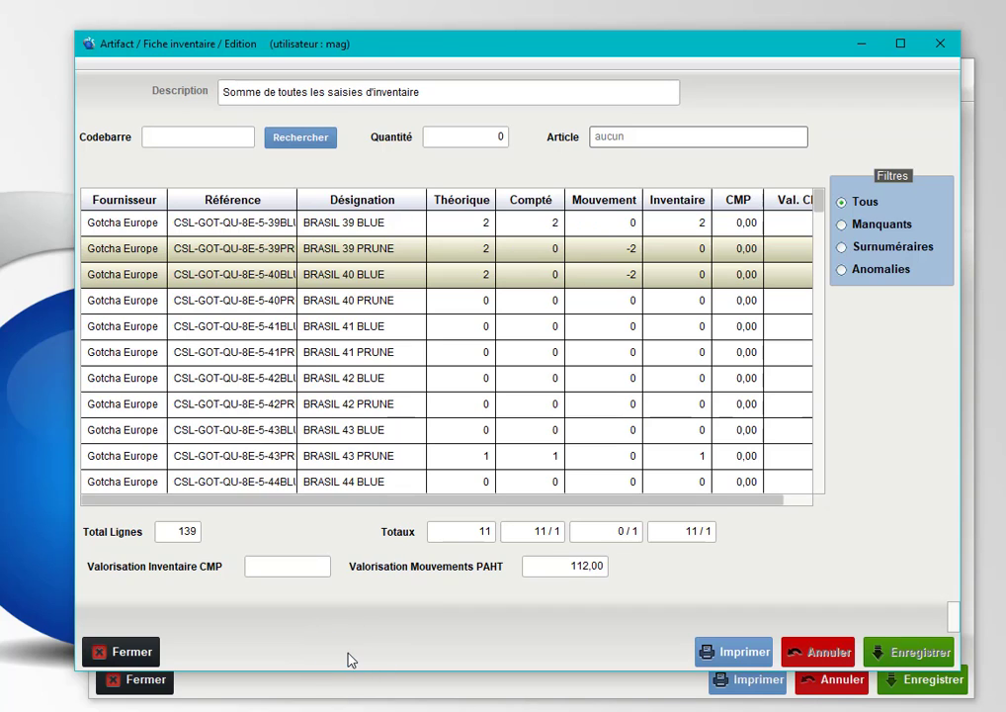
pyautogui.doubleClick(546, 225)
pyautogui.click(555, 249)
pyautogui.click(559, 253)
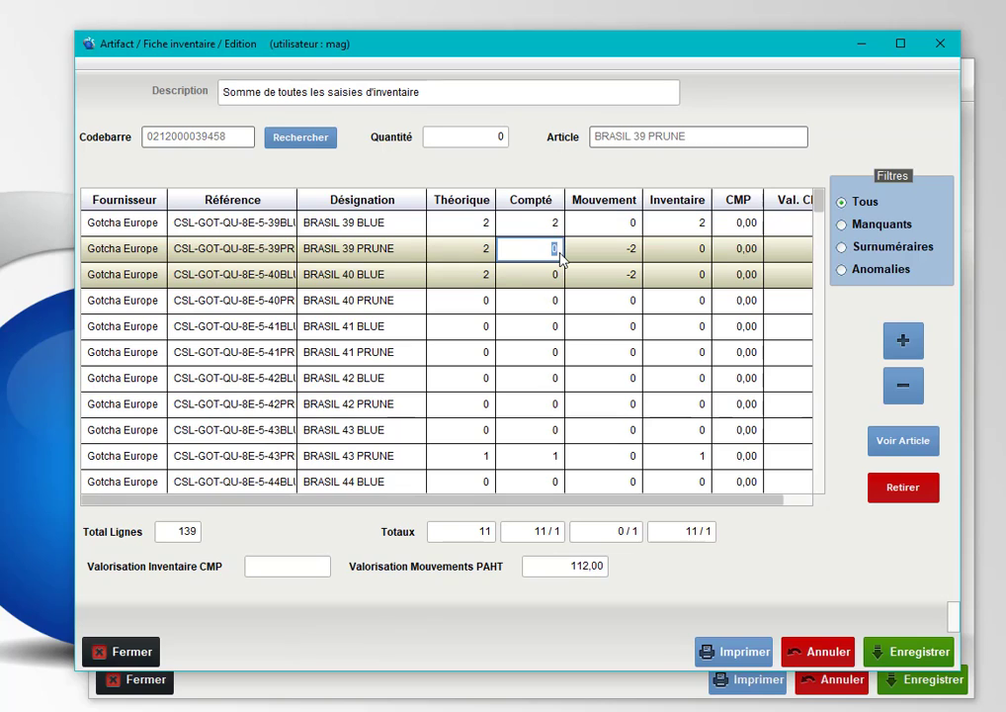
pyautogui.write('4')
pyautogui.click(561, 277)
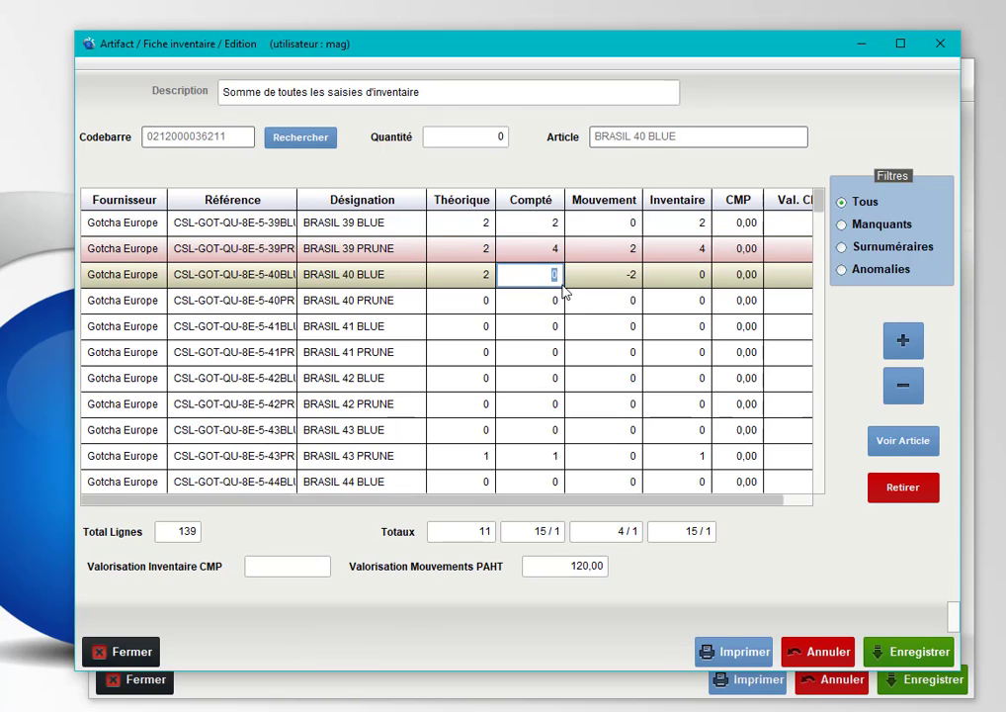
pyautogui.write('3')
pyautogui.click(556, 318)
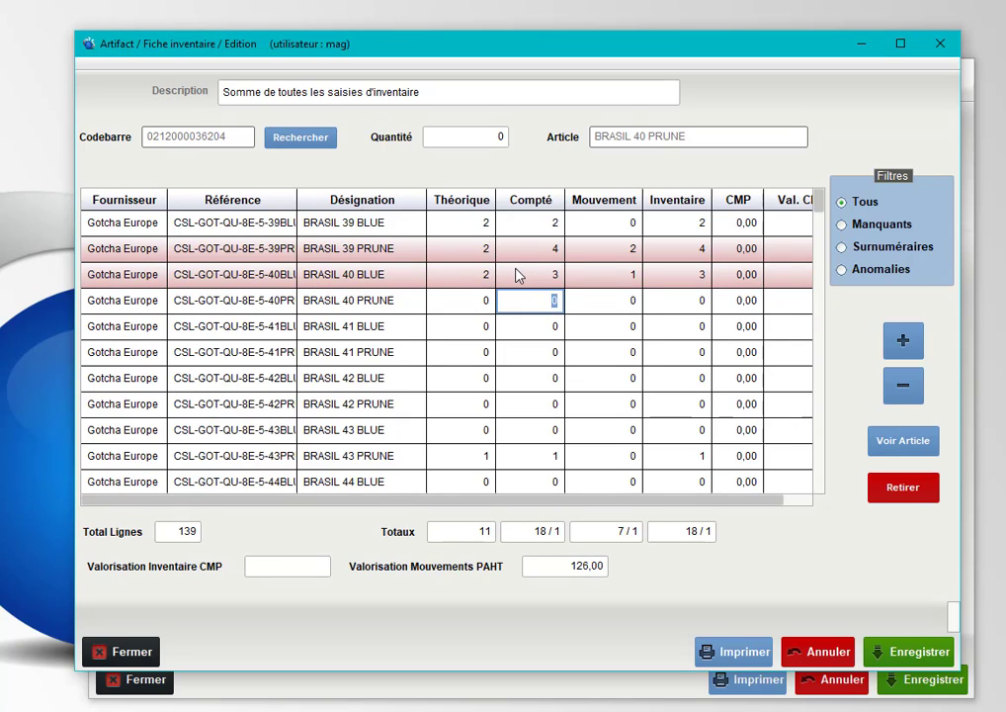
# Review the summed lines filtered by Anomalies, Manquants and Surnuméraires, and save and close the summed entry
pyautogui.click(842, 271)
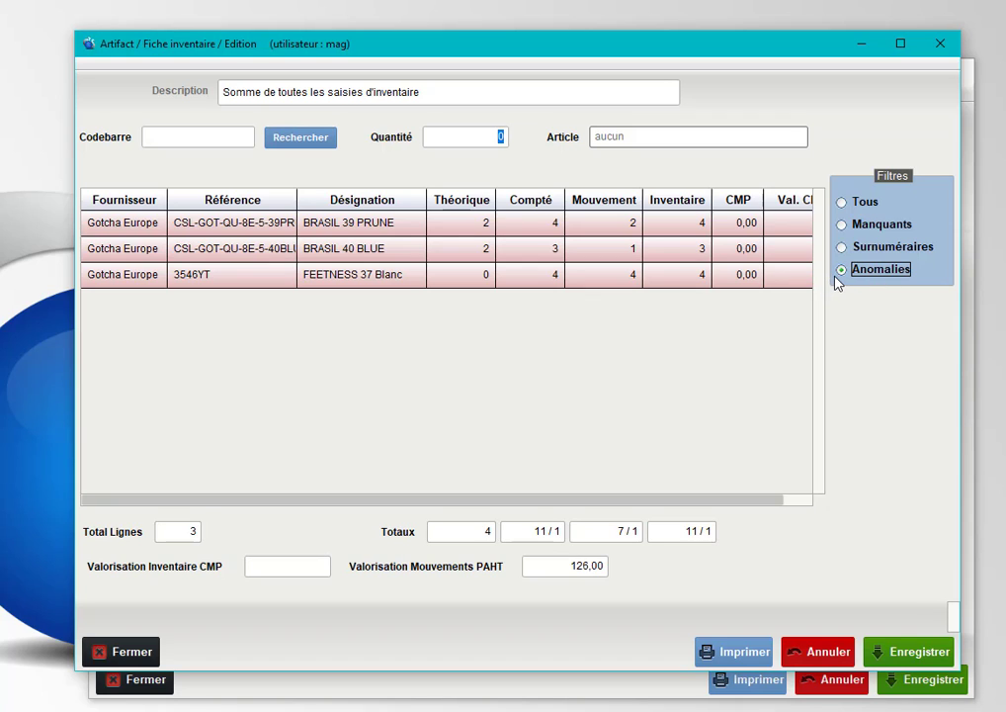
pyautogui.click(874, 224)
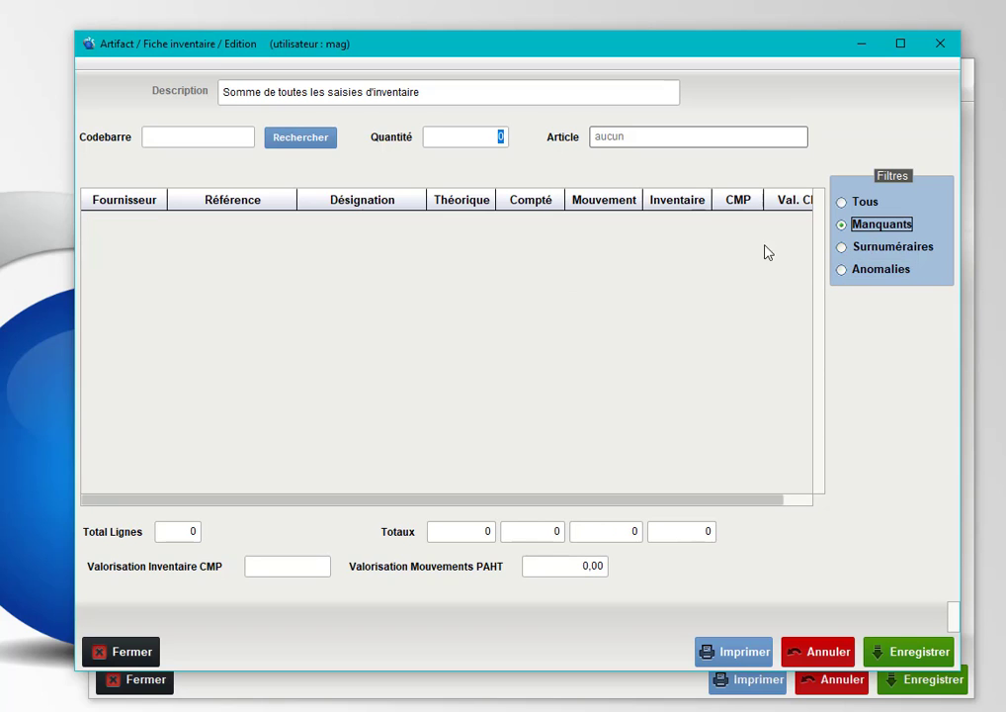
pyautogui.click(883, 245)
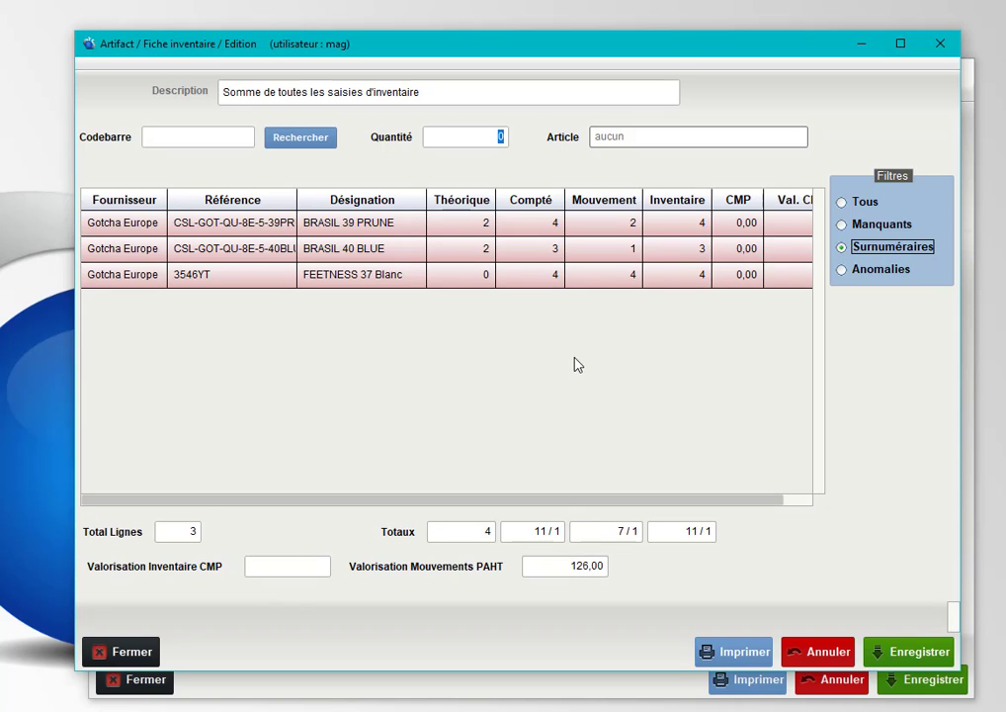
pyautogui.click(919, 651)
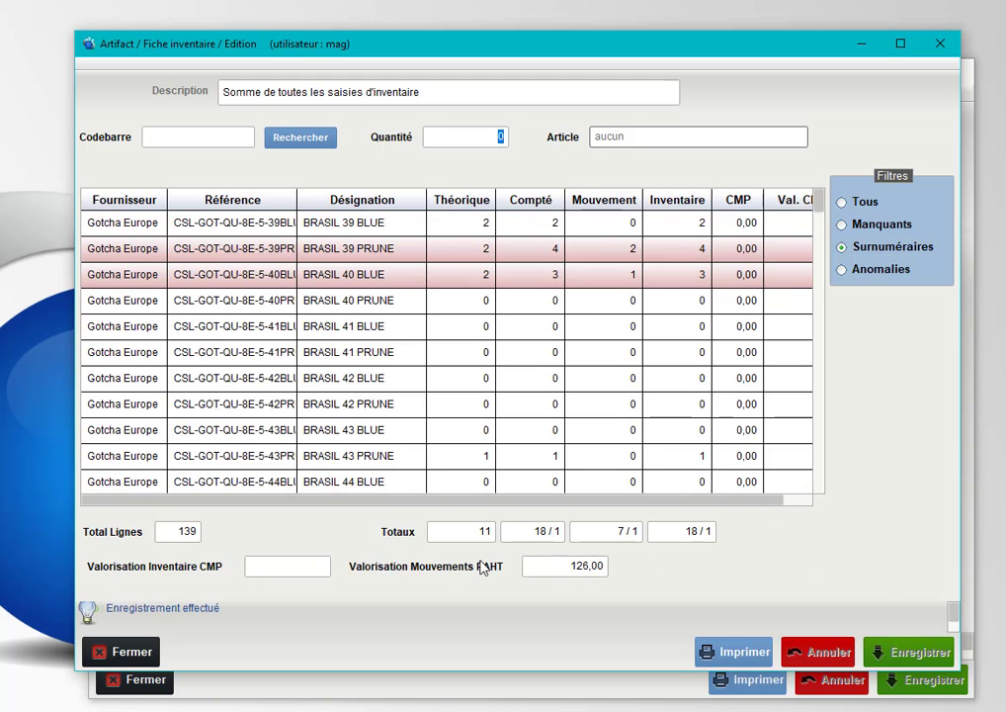
pyautogui.click(123, 651)
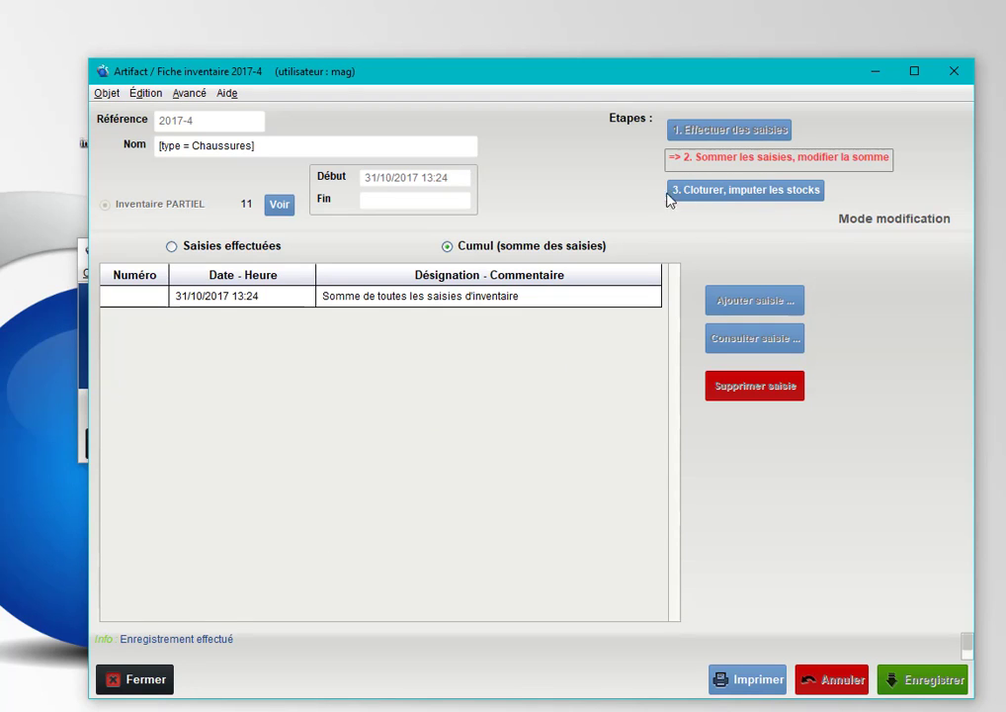
# Close the inventory with stock imputation (Clore AVEC imputation) and decline the backup of all data
pyautogui.click(732, 193)
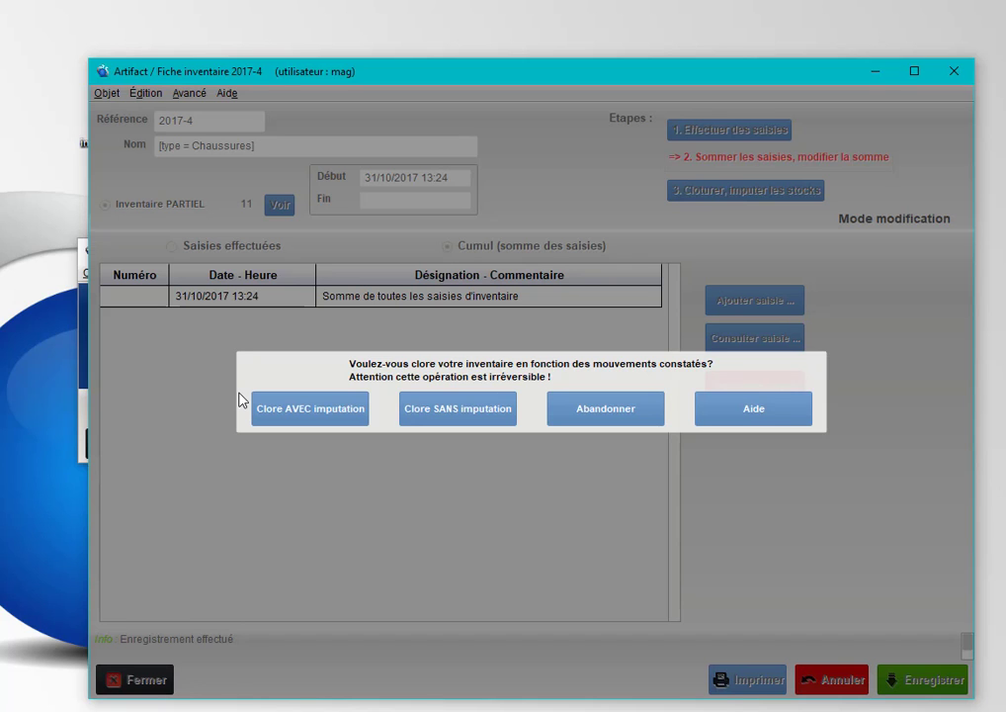
pyautogui.click(271, 408)
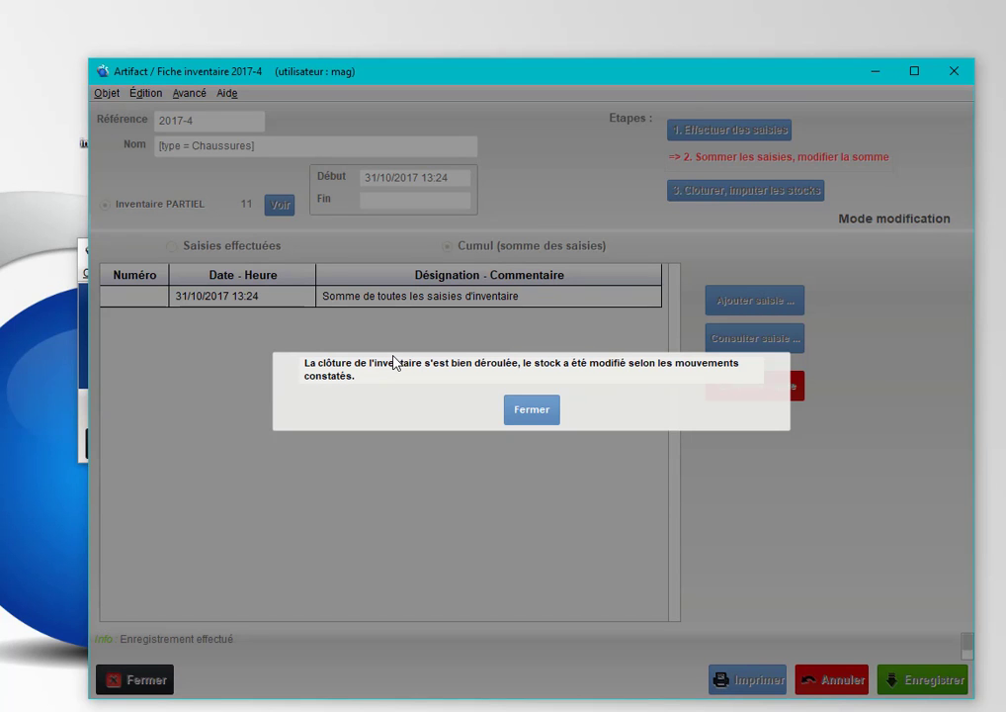
pyautogui.click(530, 411)
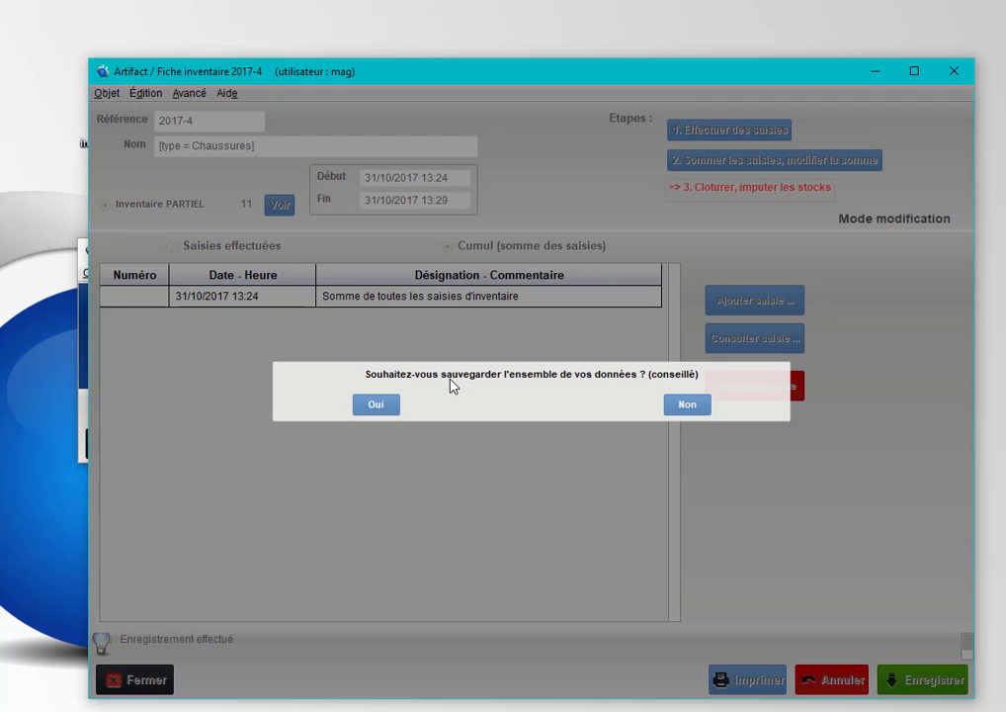
pyautogui.click(677, 406)
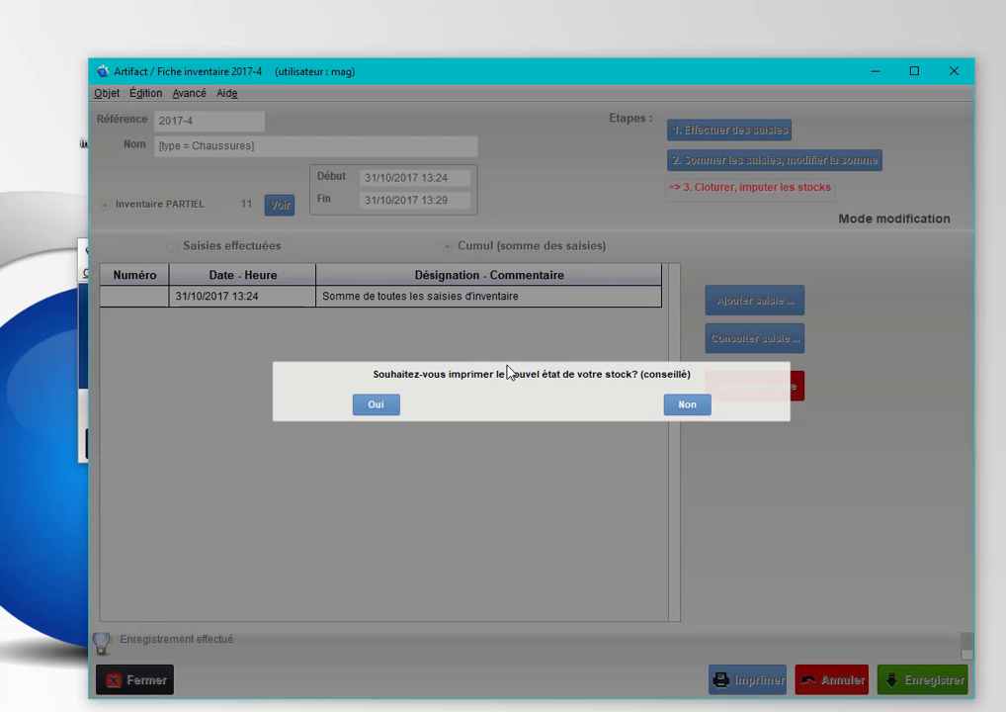
# Accept printing the new stock state and calculate the Etat du stock report ordered by Fournisseur, in Déclinaison mode, for Non nulles quantities
pyautogui.click(388, 409)
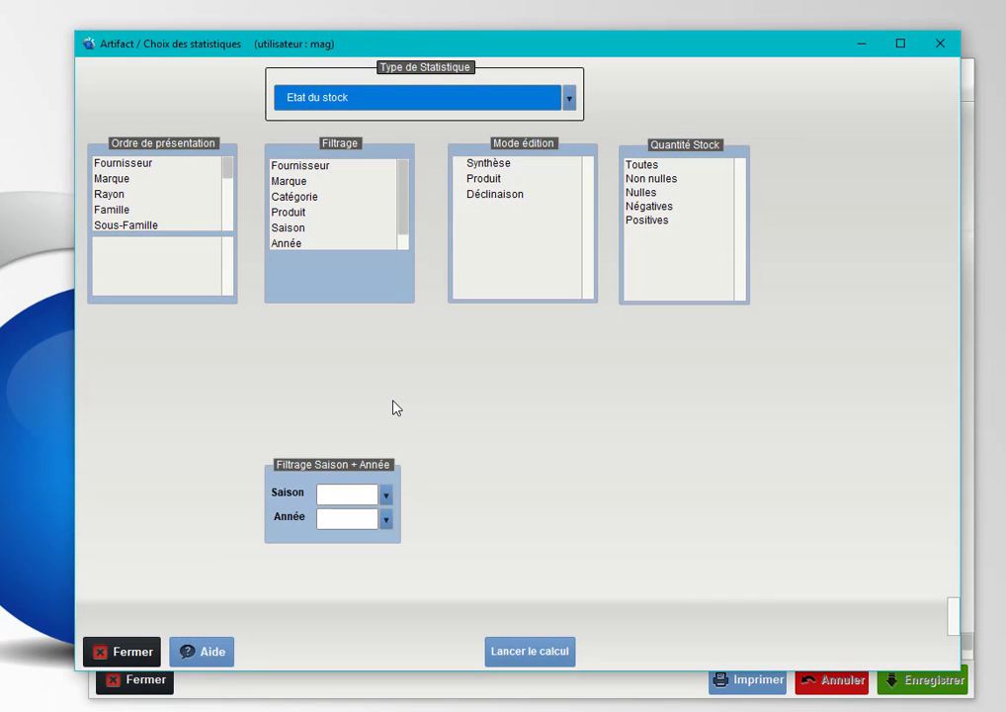
pyautogui.doubleClick(146, 162)
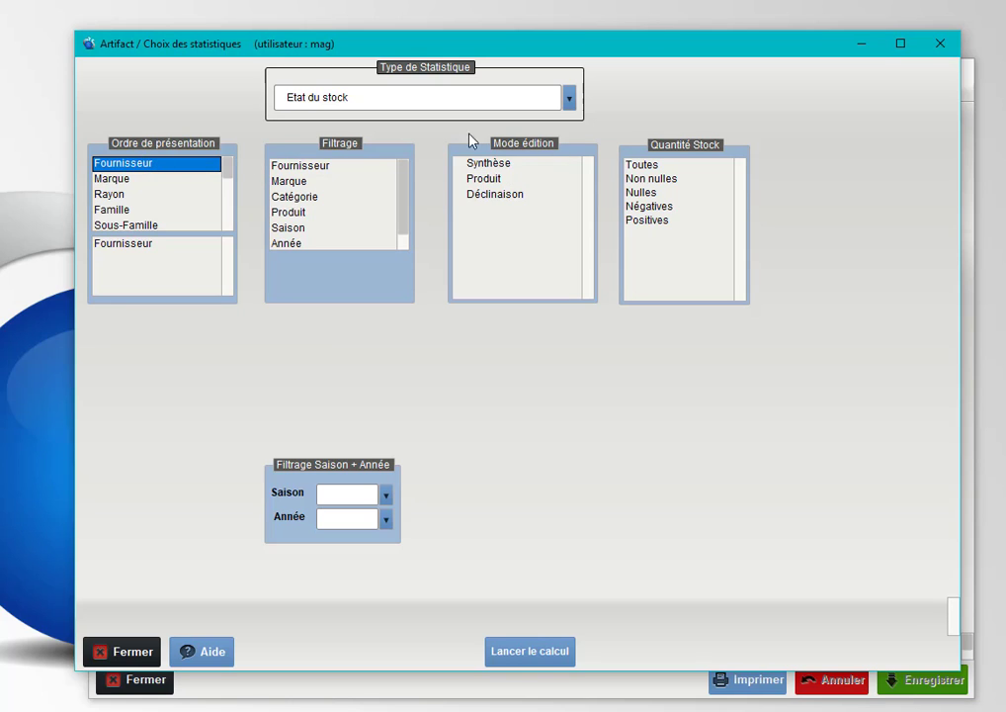
pyautogui.click(478, 194)
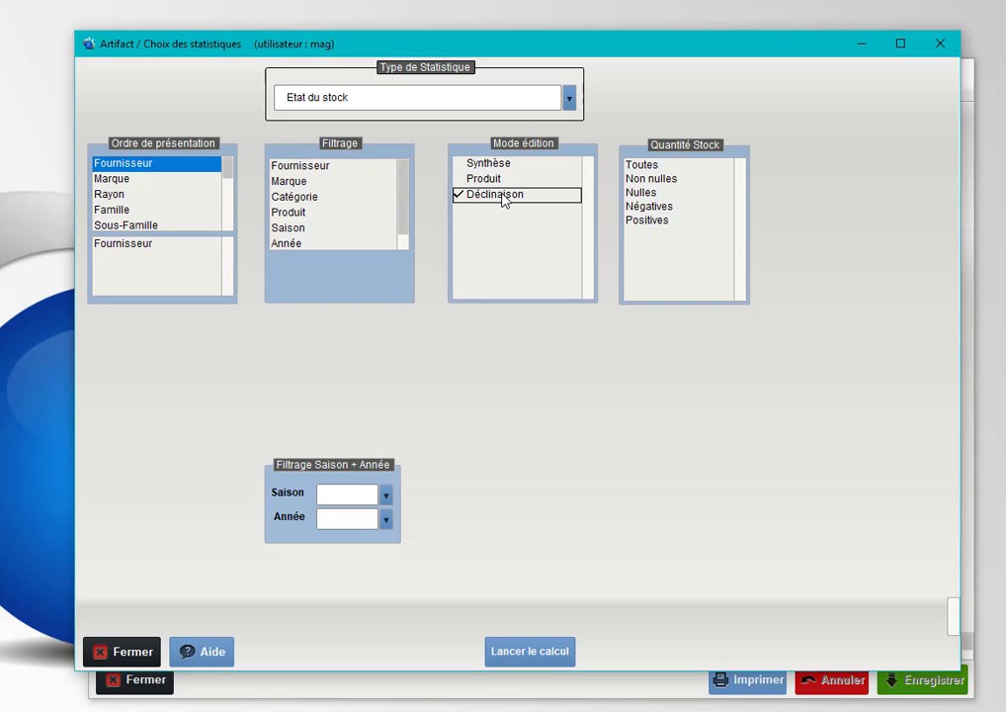
pyautogui.click(649, 180)
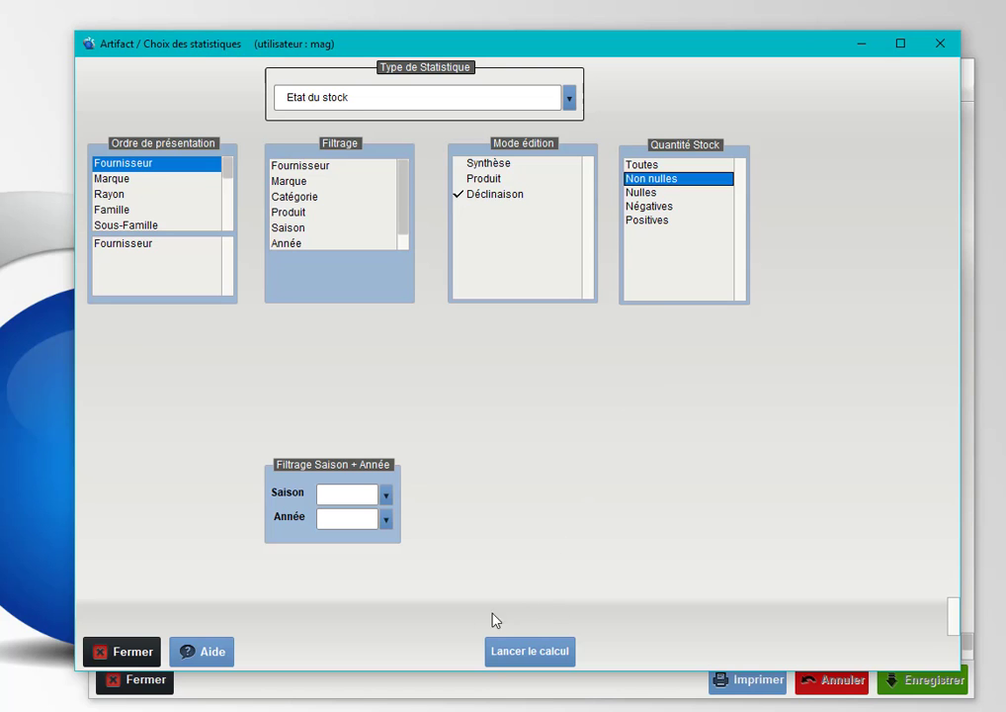
pyautogui.click(539, 661)
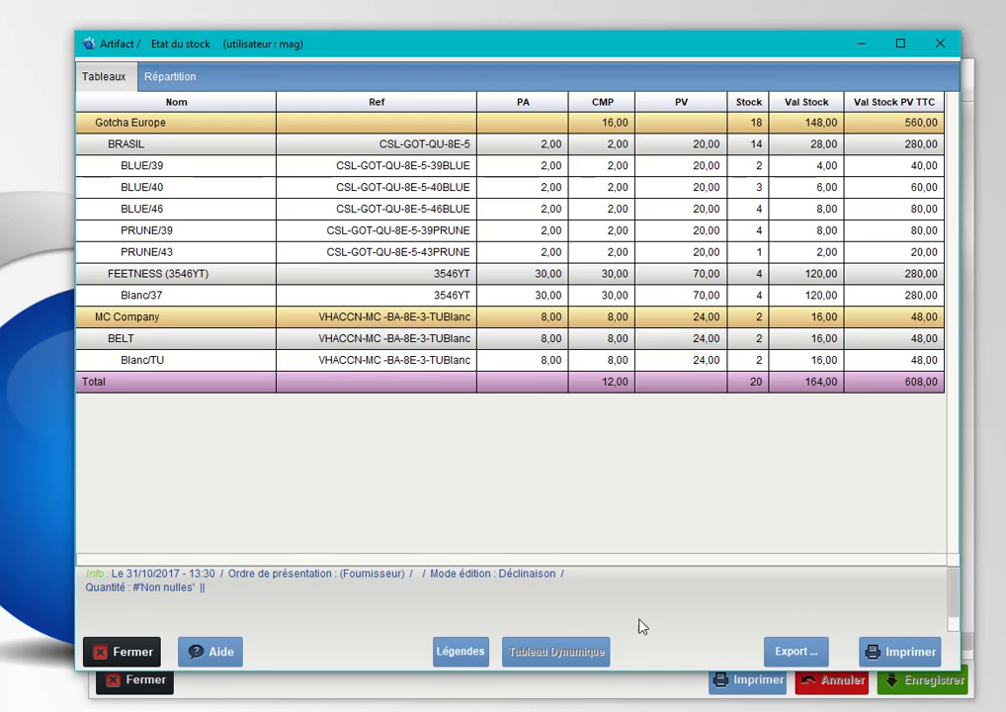
# Close the stock report, the statistics selection and the inventory record to return to the shop home window
pyautogui.click(124, 655)
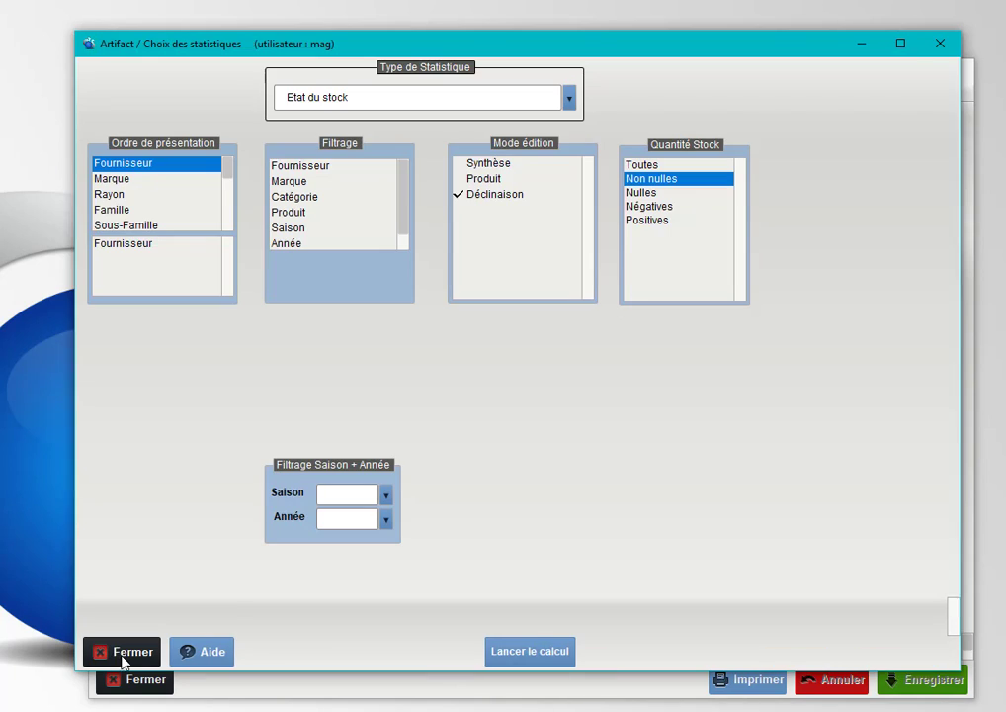
pyautogui.click(116, 651)
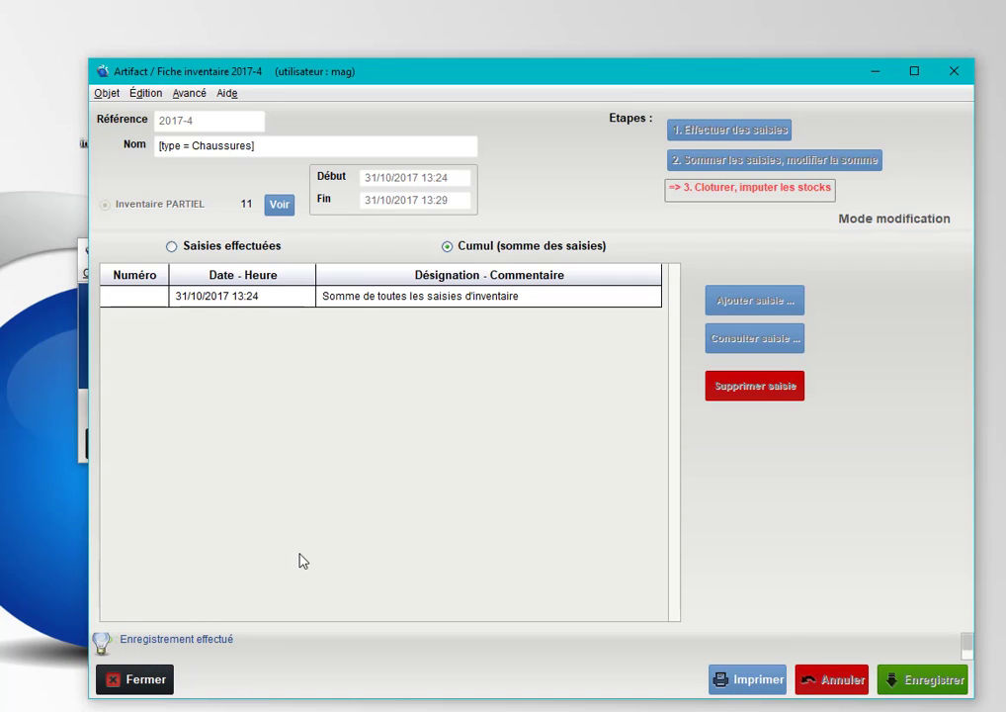
pyautogui.click(143, 680)
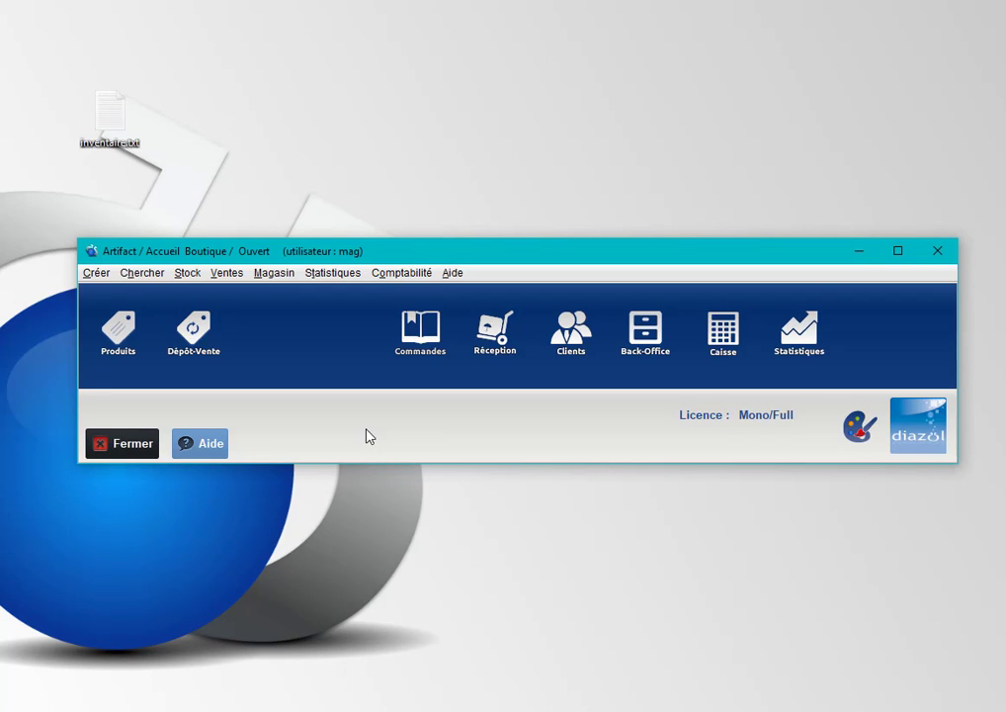